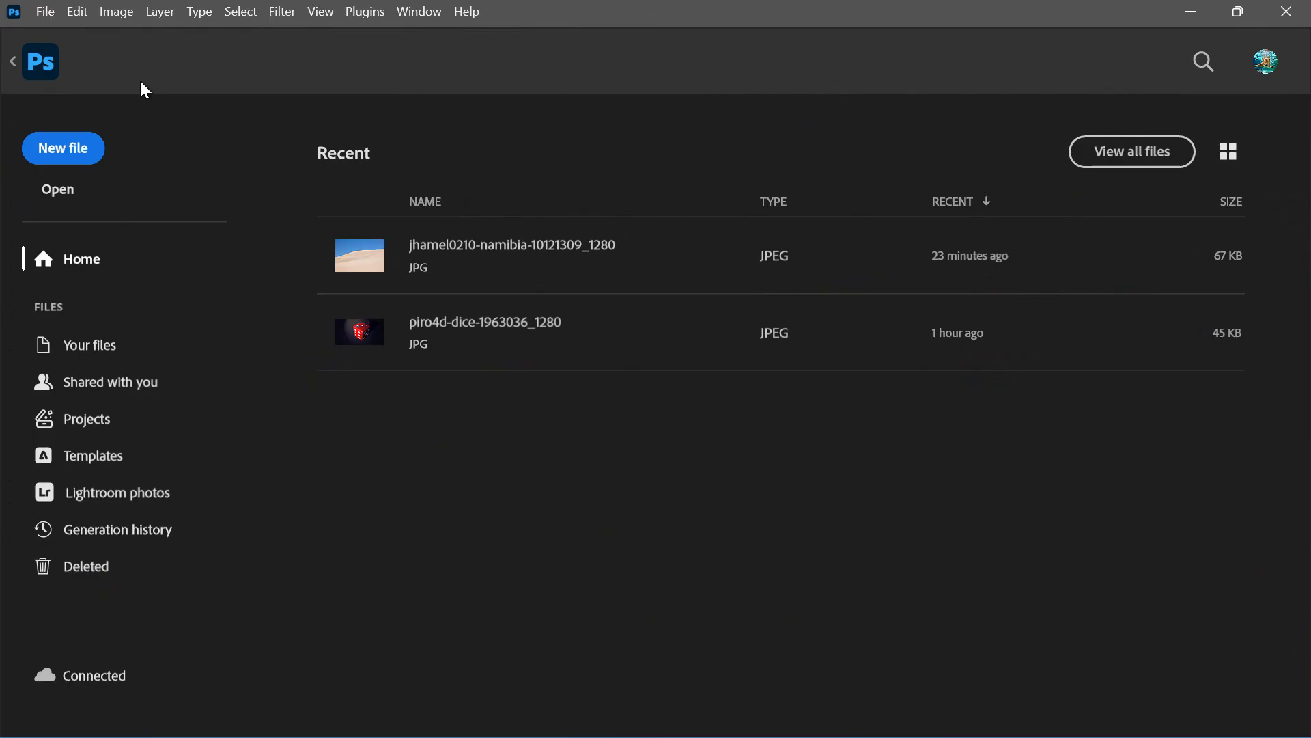
{"action": "left_click", "coordinate": [81, 148]}
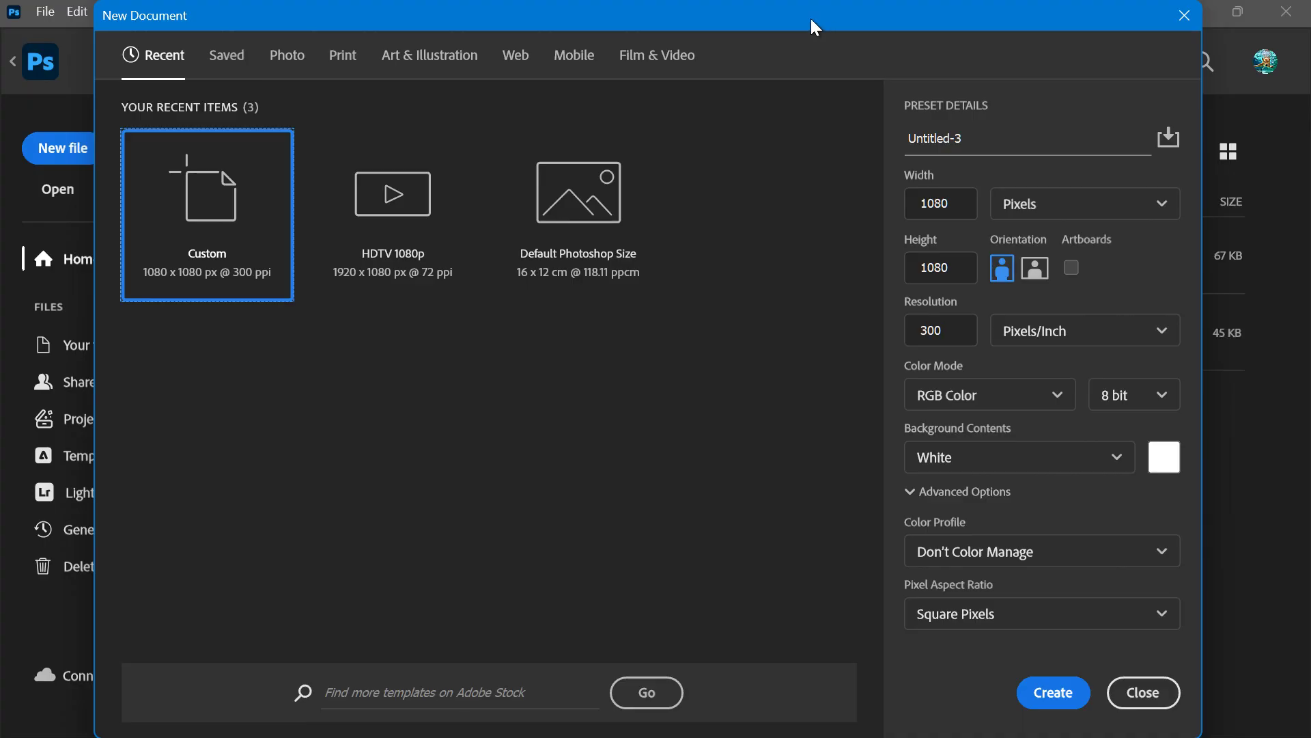
{"action": "left_click_drag", "start_coordinate": [810, 19], "coordinate": [788, 48]}
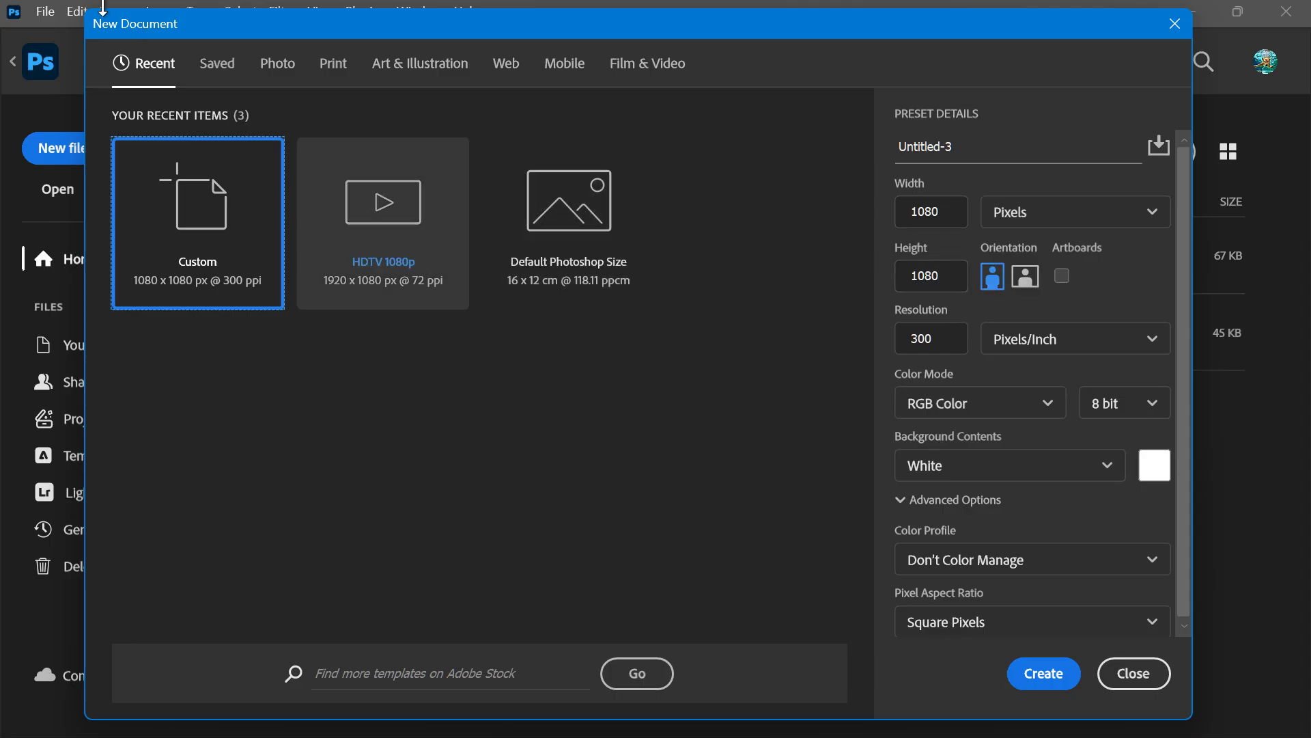
{"action": "left_click_drag", "start_coordinate": [83, 13], "coordinate": [46, 1]}
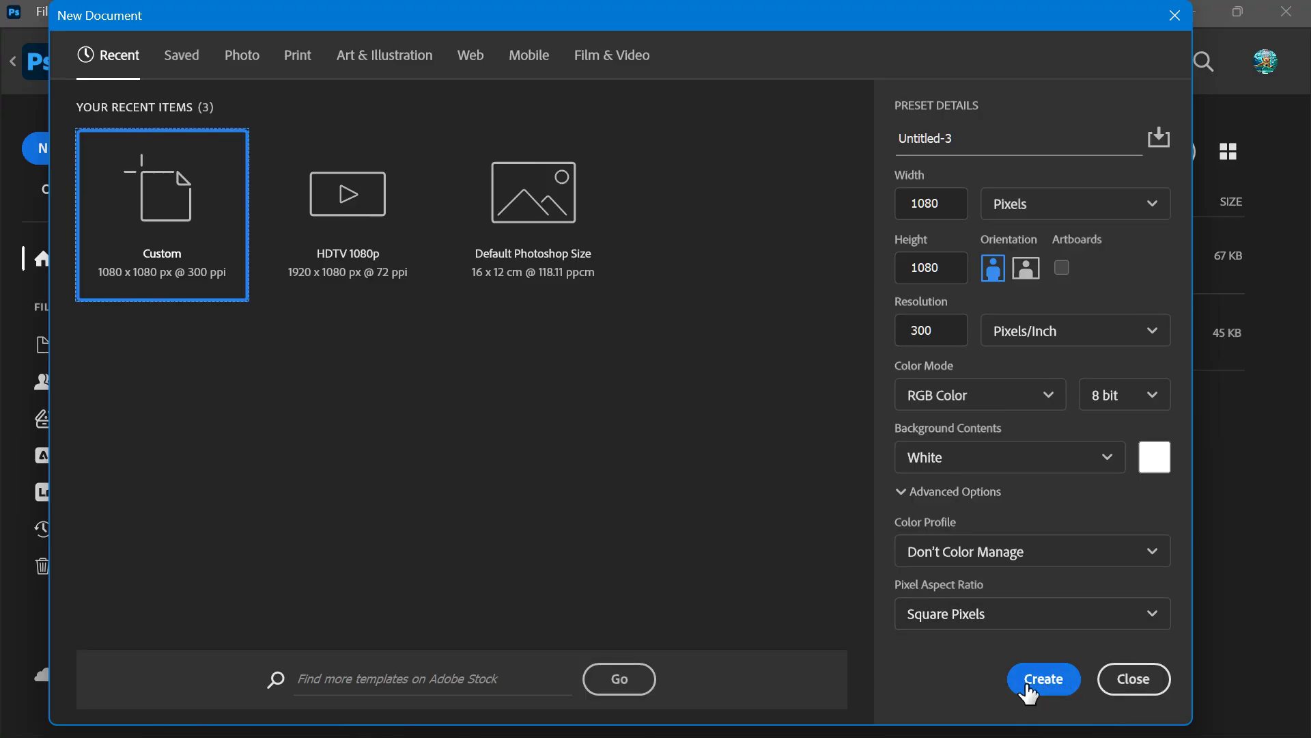
{"action": "key", "text": "Escape"}
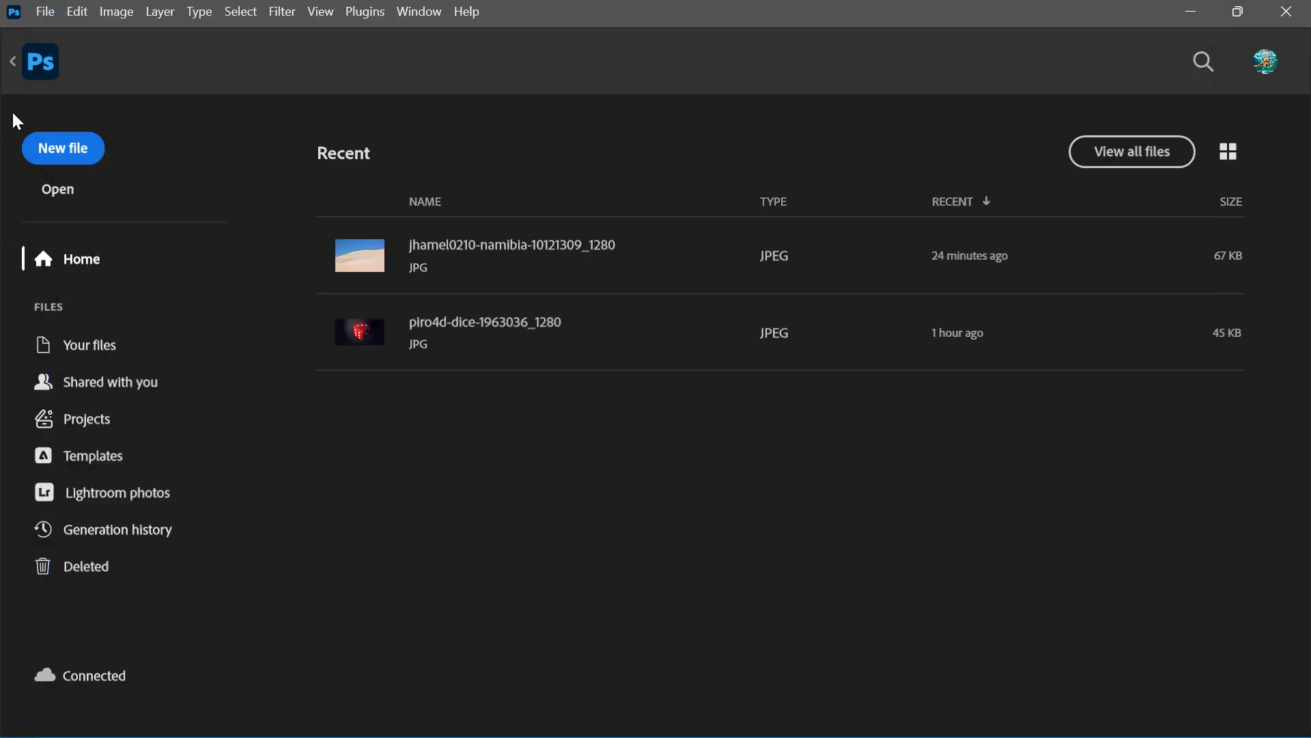
Return from the home screen to the open documents and collapse the floating Layers panel.
{"action": "left_click", "coordinate": [42, 63]}
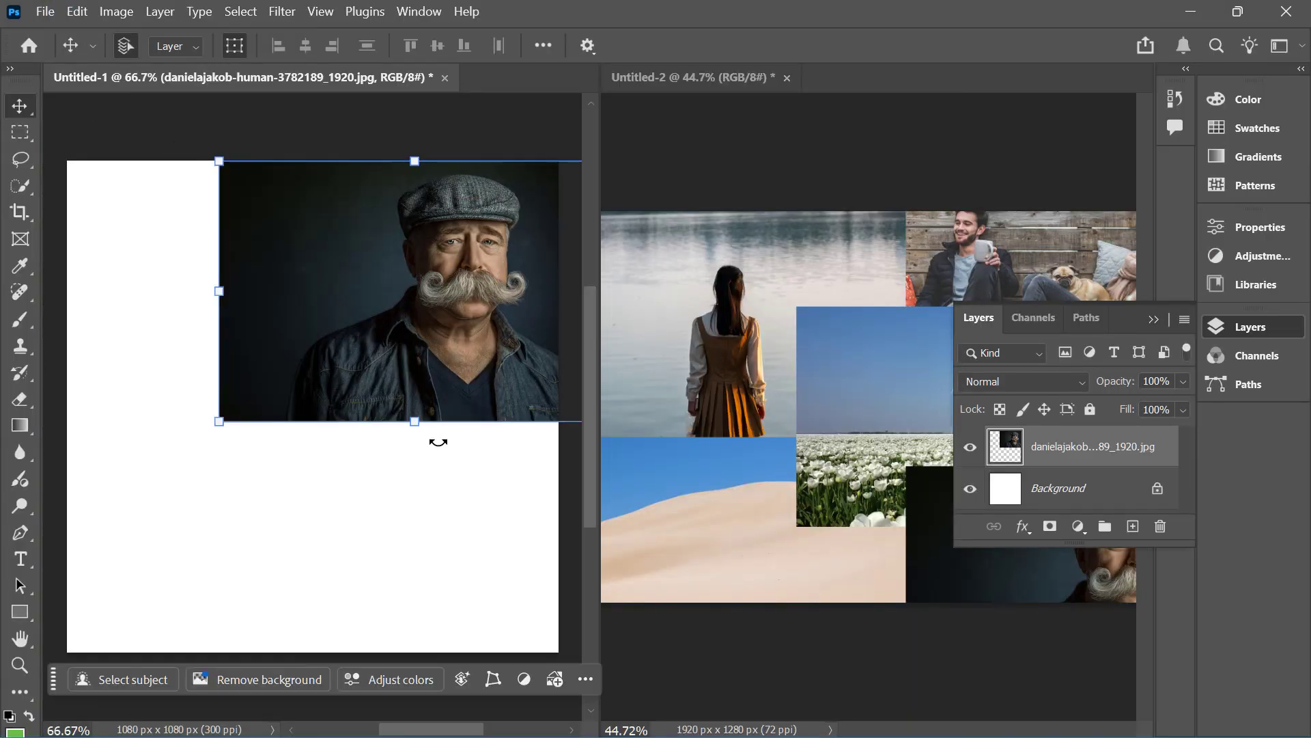
{"action": "left_click", "coordinate": [434, 468]}
{"action": "left_click", "coordinate": [47, 13]}
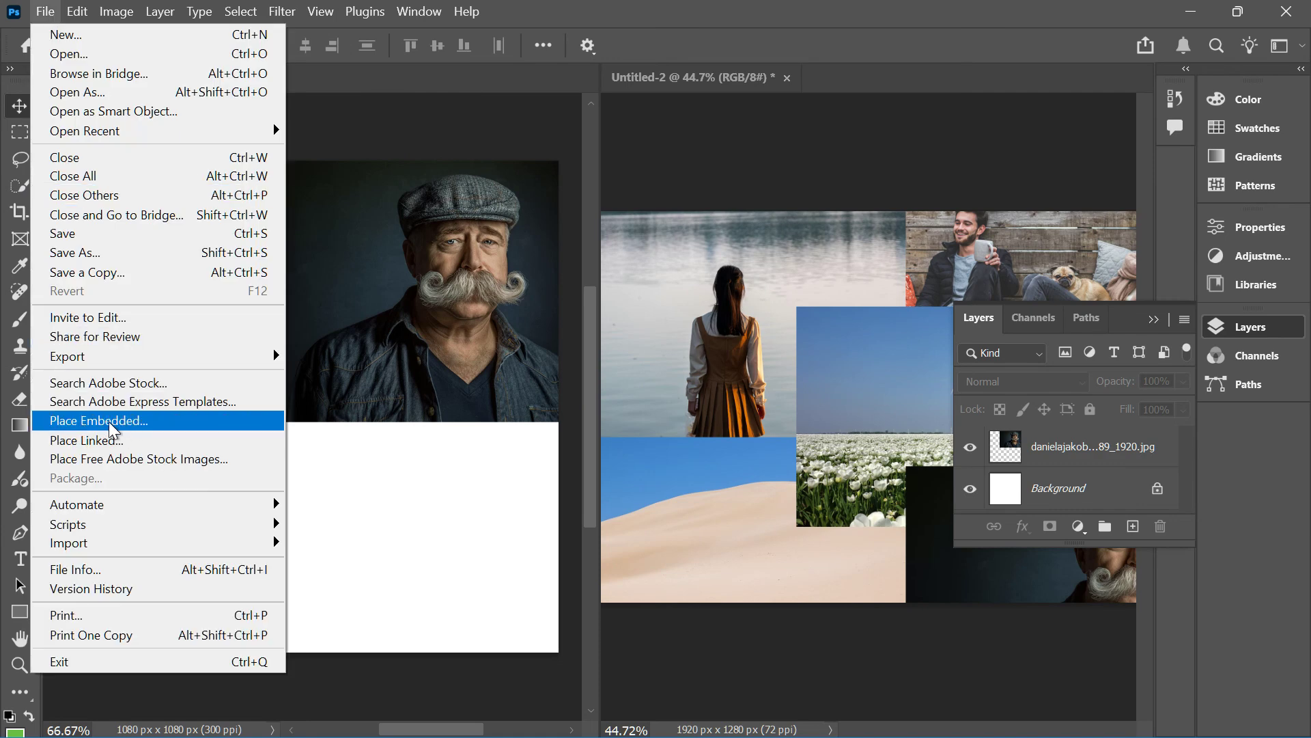
{"action": "left_click", "coordinate": [337, 459]}
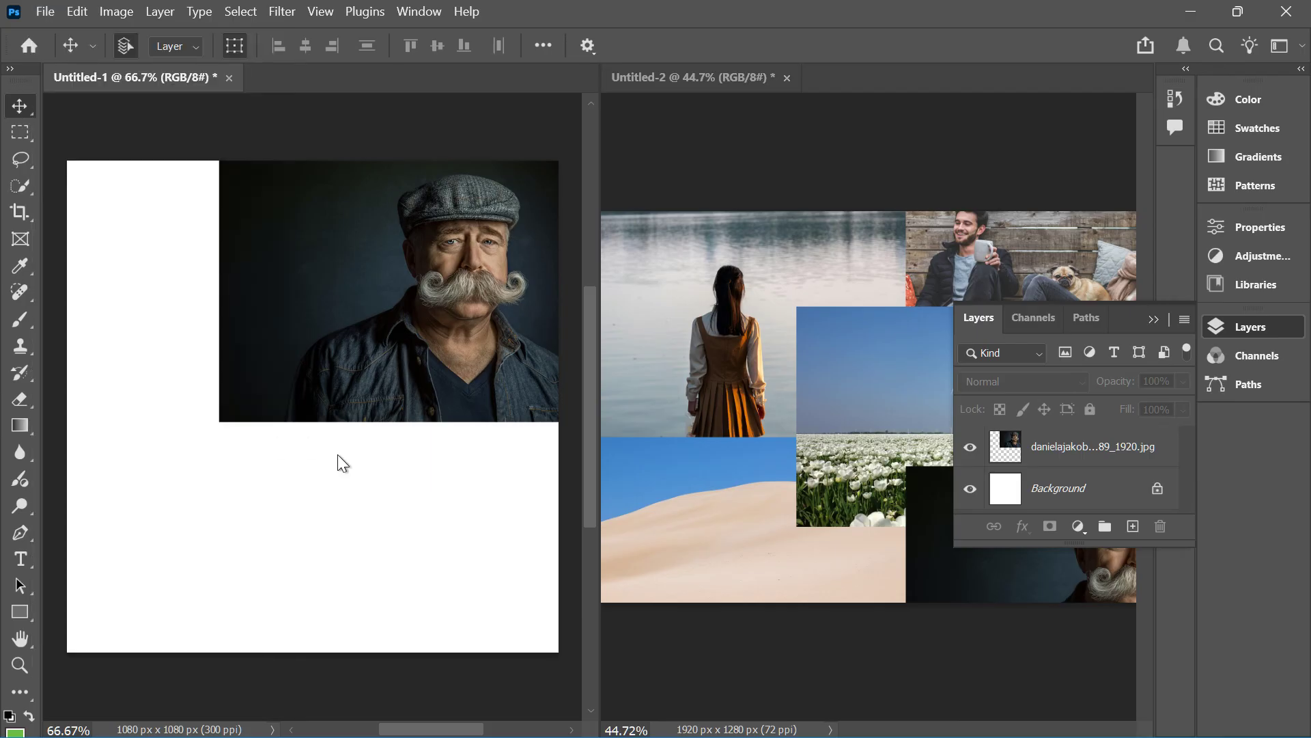
{"action": "left_click", "coordinate": [357, 417]}
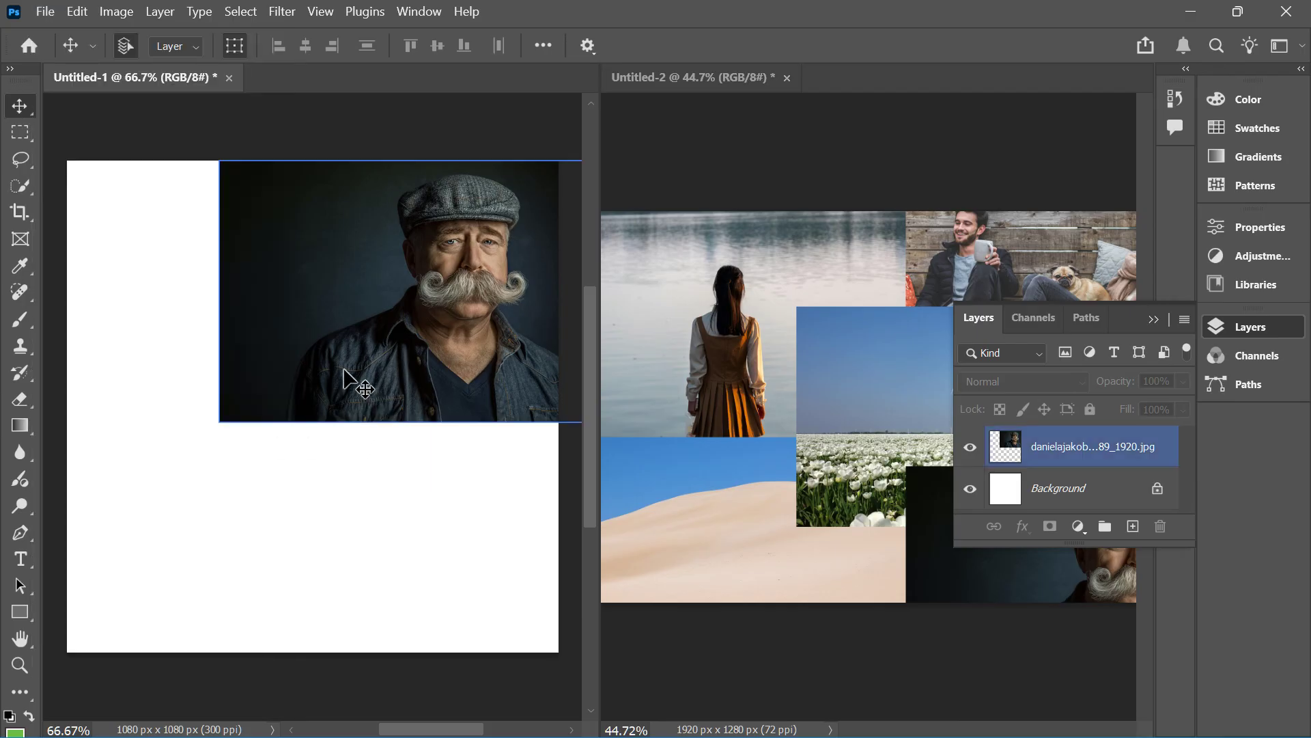
{"action": "left_click", "coordinate": [1160, 323]}
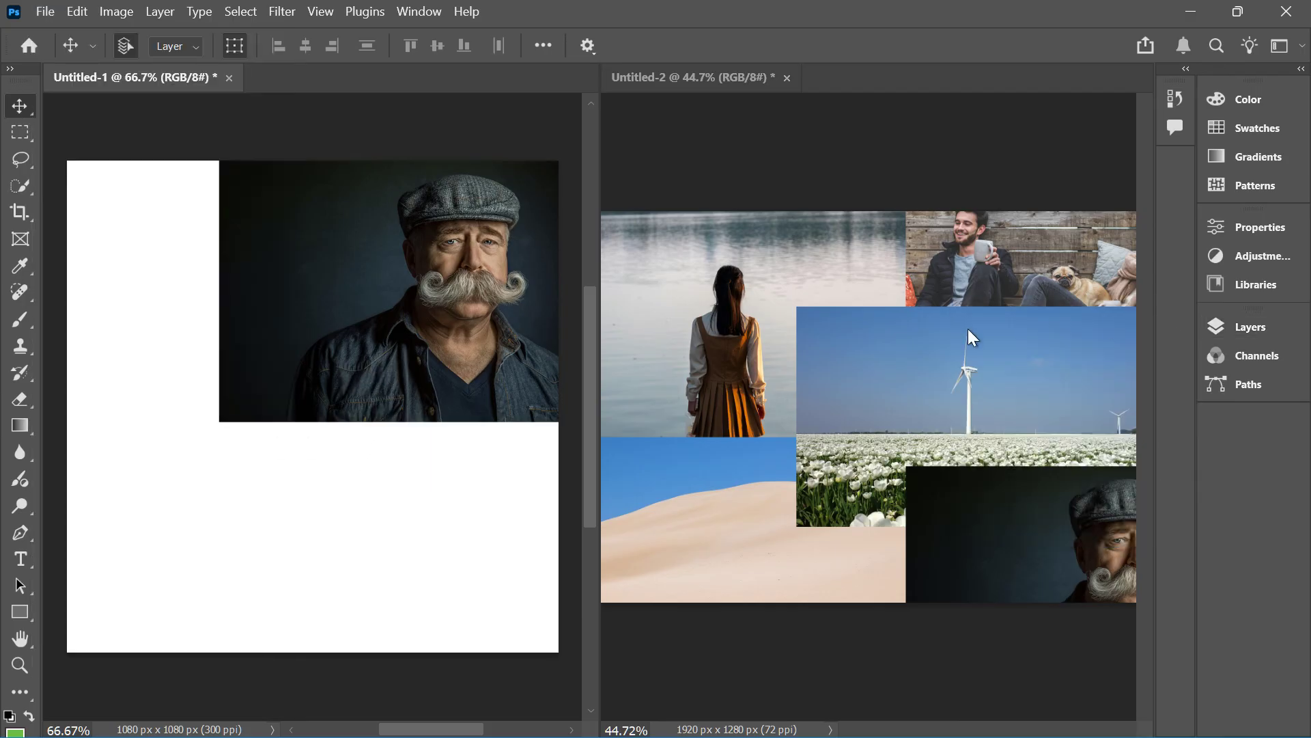
{"action": "left_click", "coordinate": [400, 321]}
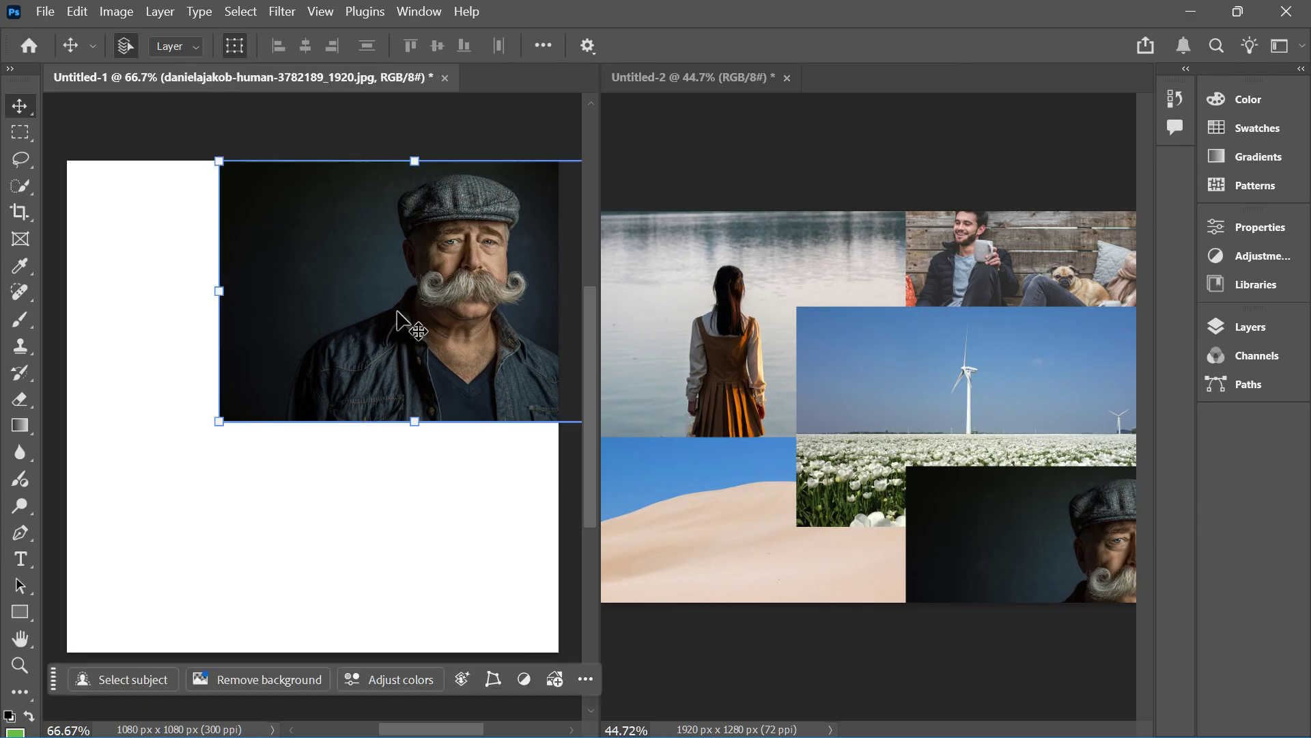
{"action": "key", "text": "ctrl+t"}
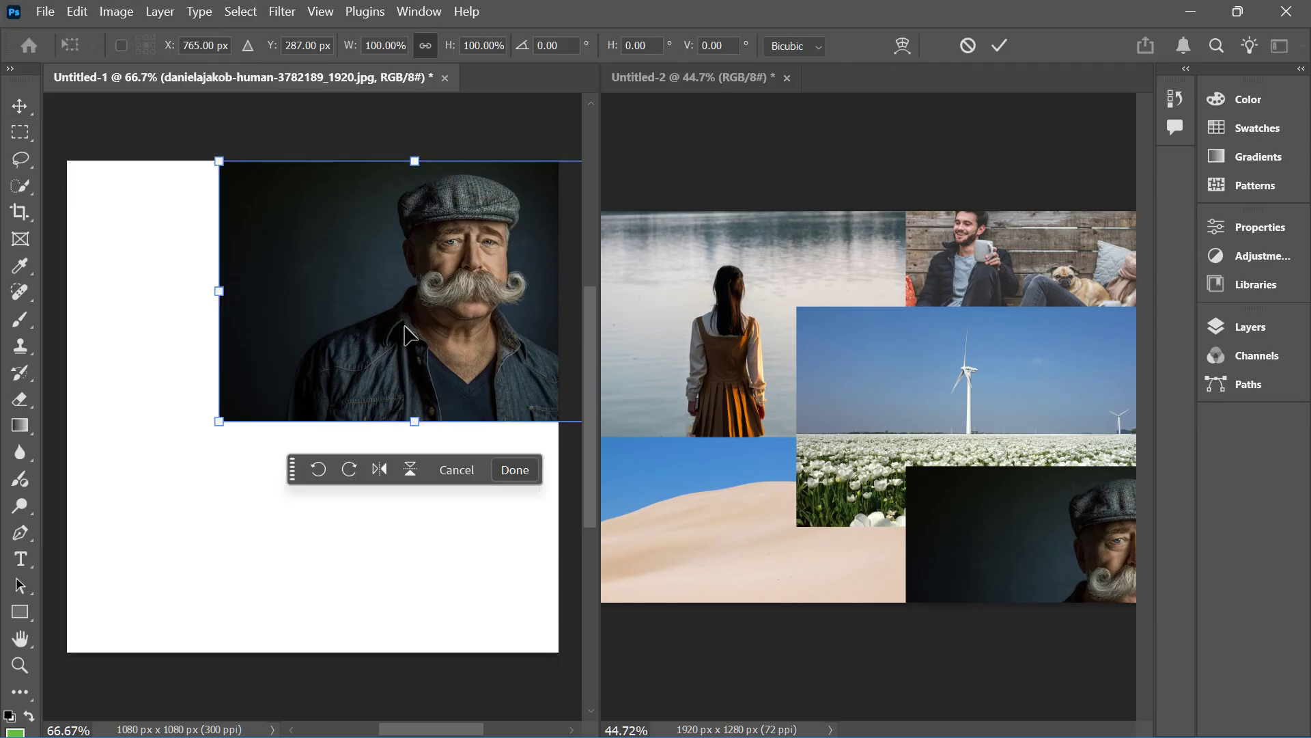
{"action": "left_click_drag", "start_coordinate": [406, 335], "coordinate": [354, 334]}
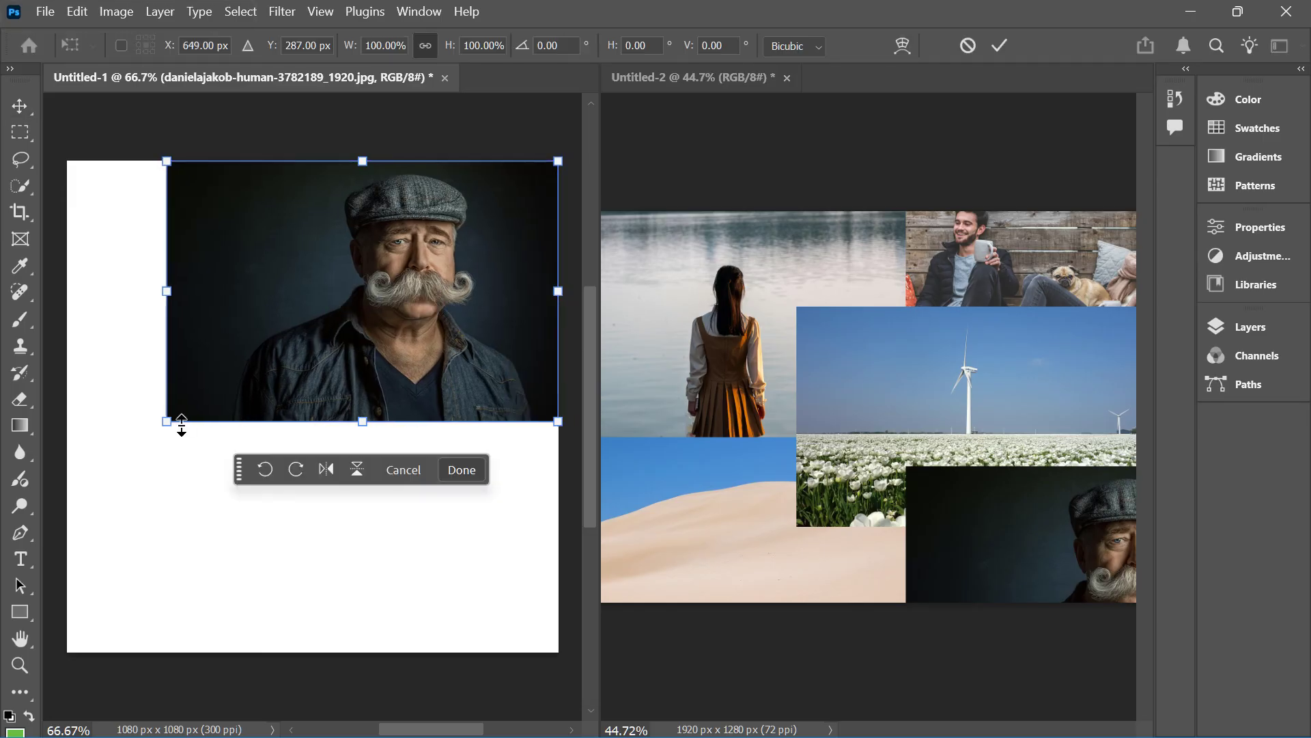
{"action": "left_click_drag", "start_coordinate": [181, 424], "coordinate": [287, 348]}
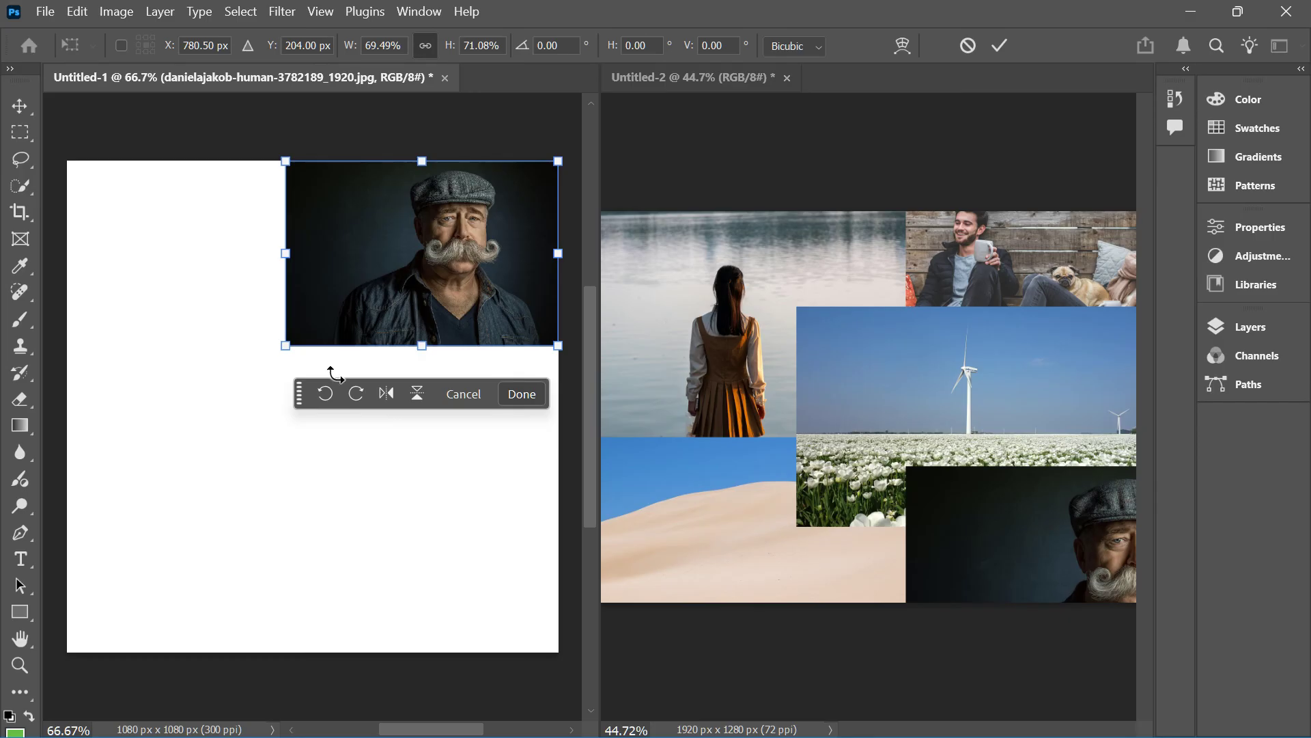
{"action": "left_click", "coordinate": [683, 373]}
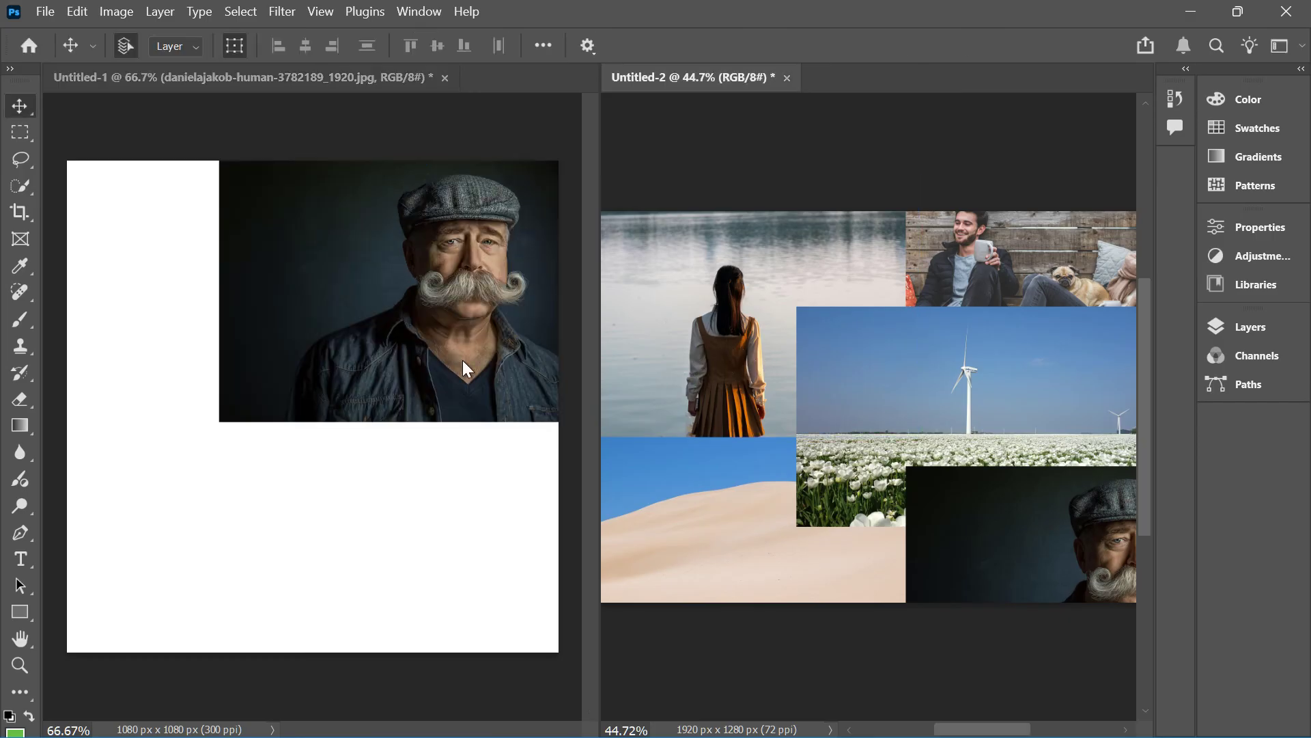
Move the portrait photo in Untitled-1 slightly to the right along the canvas's upper edge, then deselect it.
{"action": "left_click", "coordinate": [463, 362]}
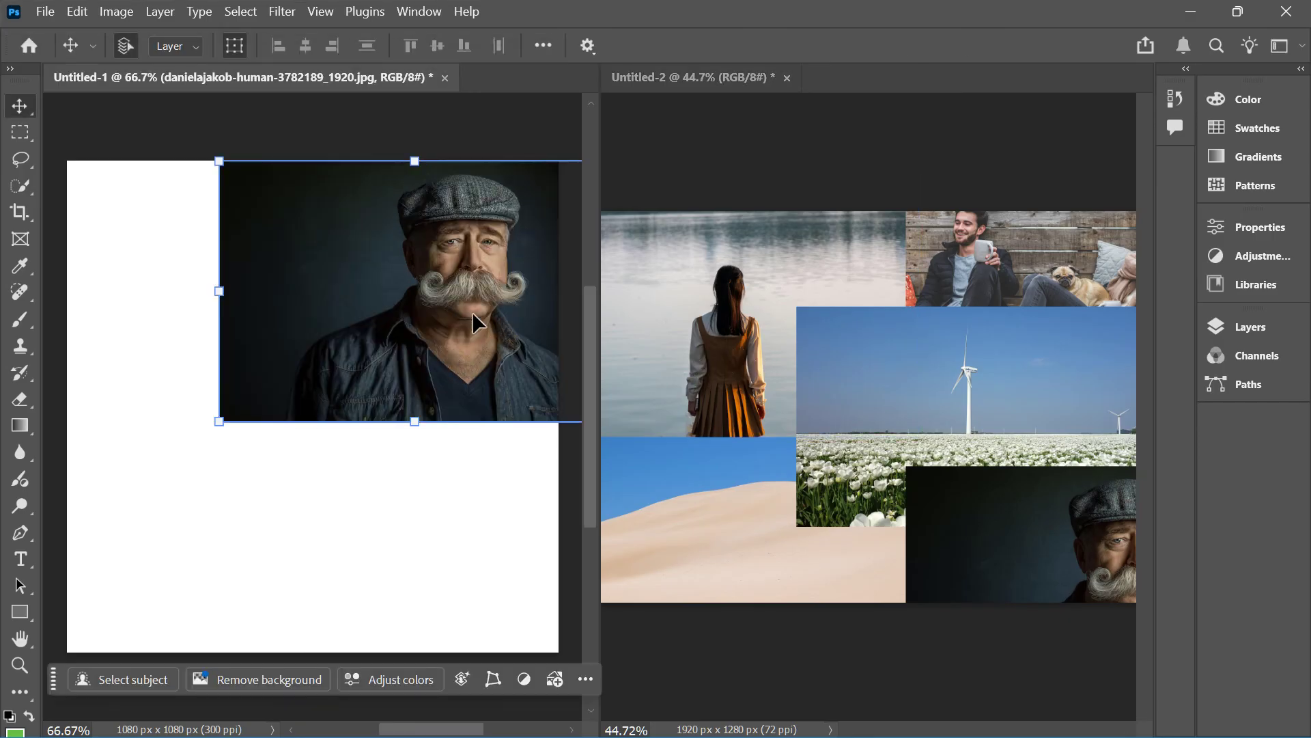
{"action": "mouse_move", "coordinate": [473, 311]}
{"action": "left_mouse_down"}
{"action": "mouse_move", "coordinate": [497, 284]}
{"action": "mouse_move", "coordinate": [495, 311]}
{"action": "left_mouse_up"}
{"action": "left_click", "coordinate": [459, 485]}
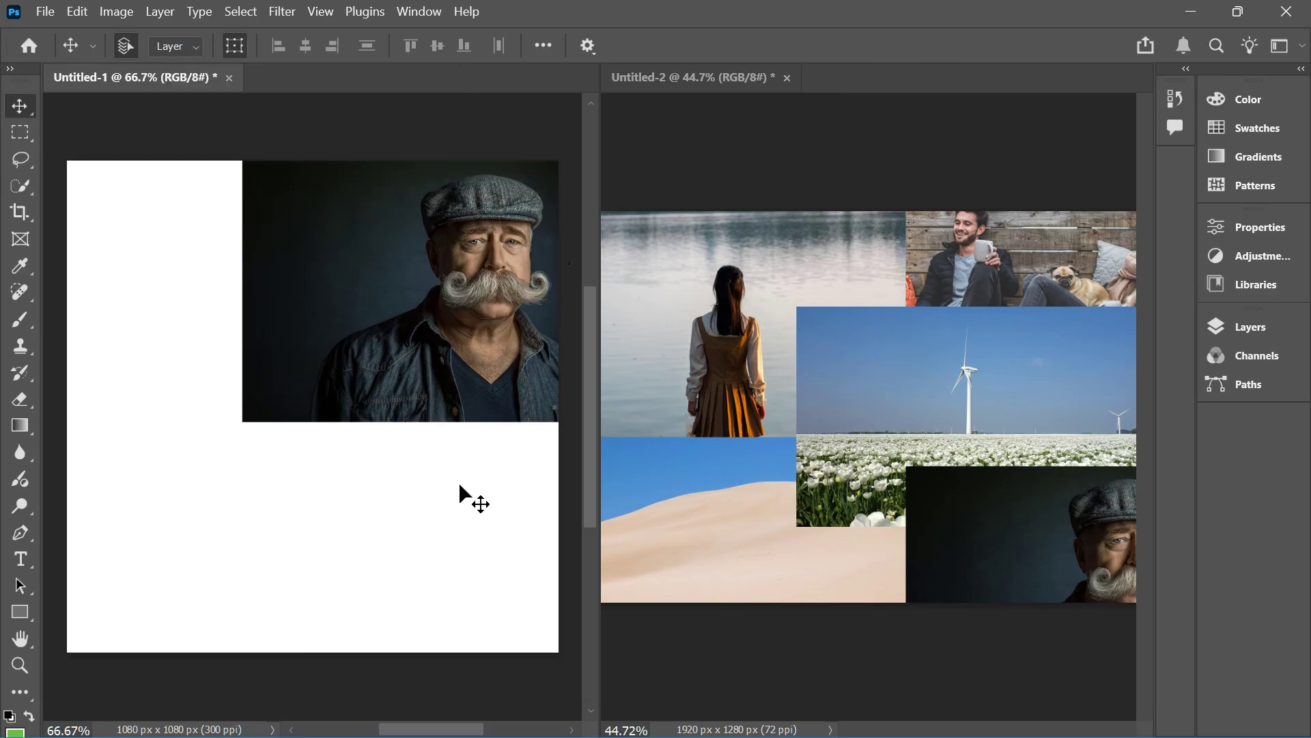
Copy the lake photo from Untitled-2 into Untitled-1, scale it to about 63%, and align it directly below the portrait.
{"action": "left_click", "coordinate": [715, 395]}
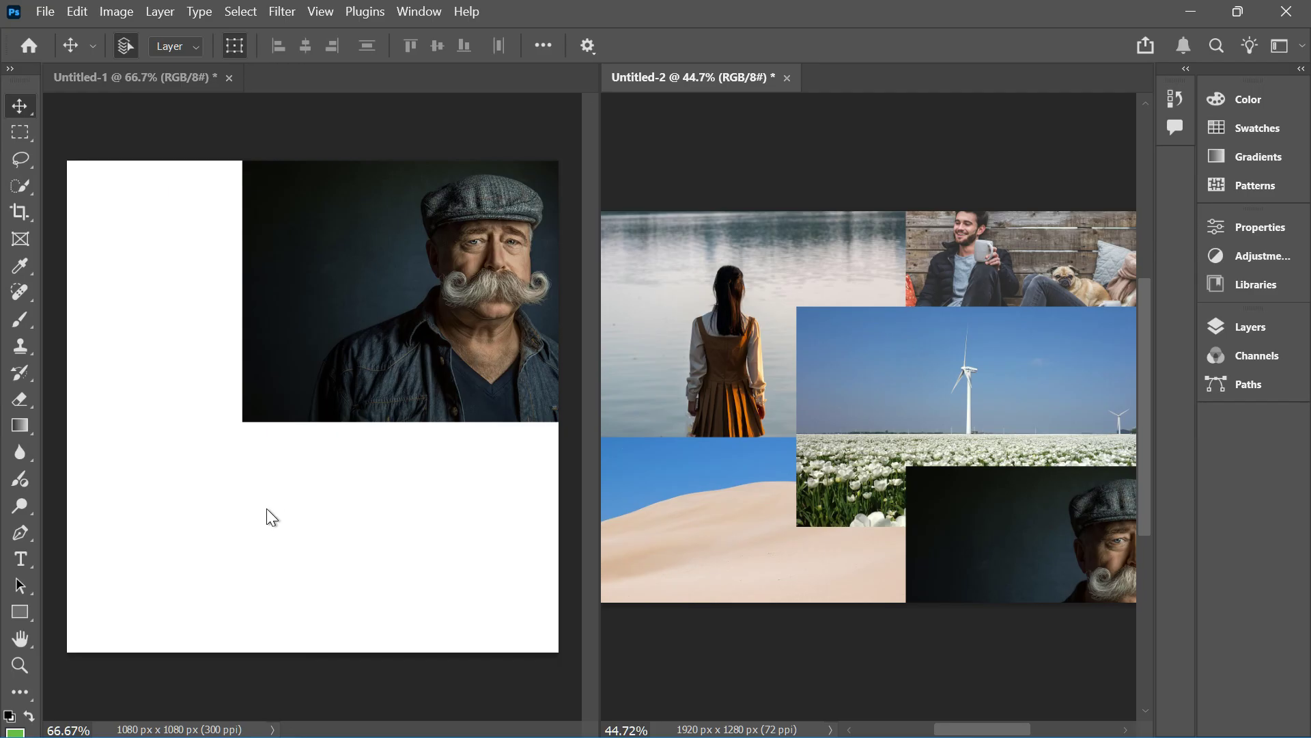
{"action": "left_click_drag", "start_coordinate": [670, 399], "coordinate": [273, 539]}
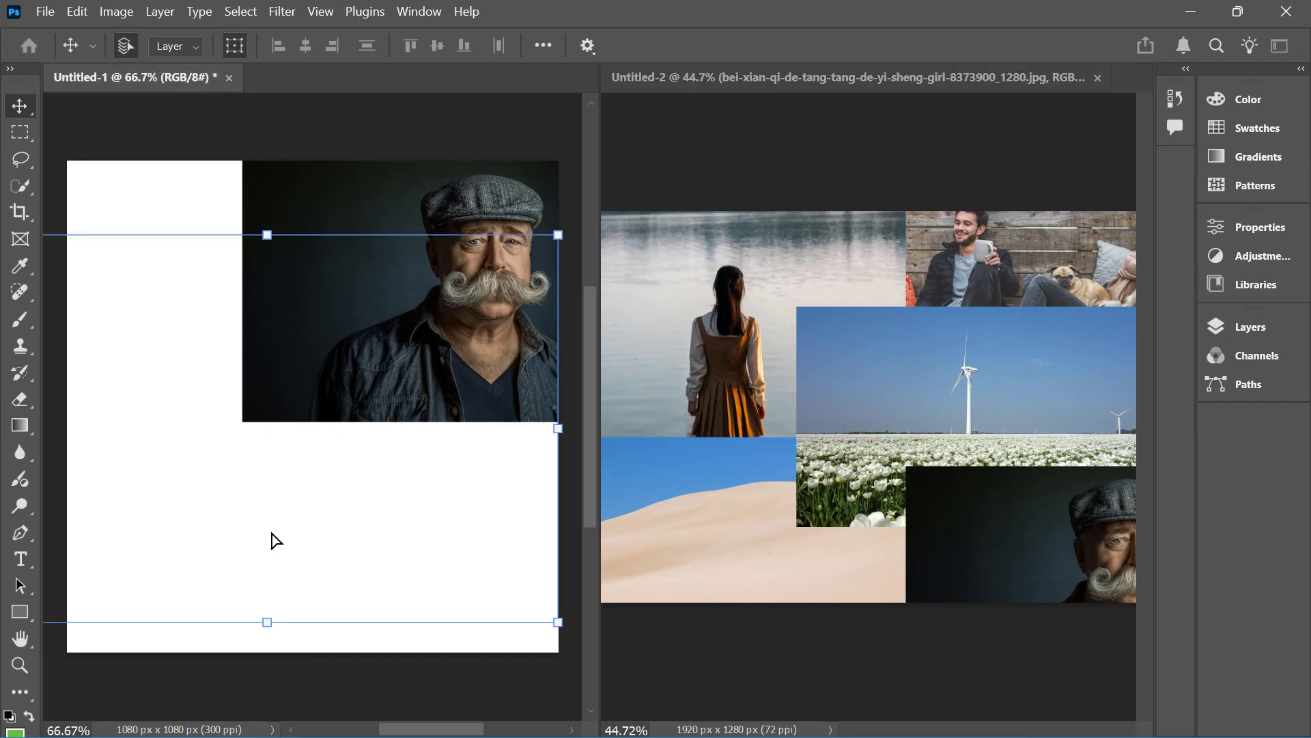
{"action": "left_click_drag", "start_coordinate": [558, 234], "coordinate": [346, 379]}
{"action": "left_click_drag", "start_coordinate": [234, 474], "coordinate": [494, 513]}
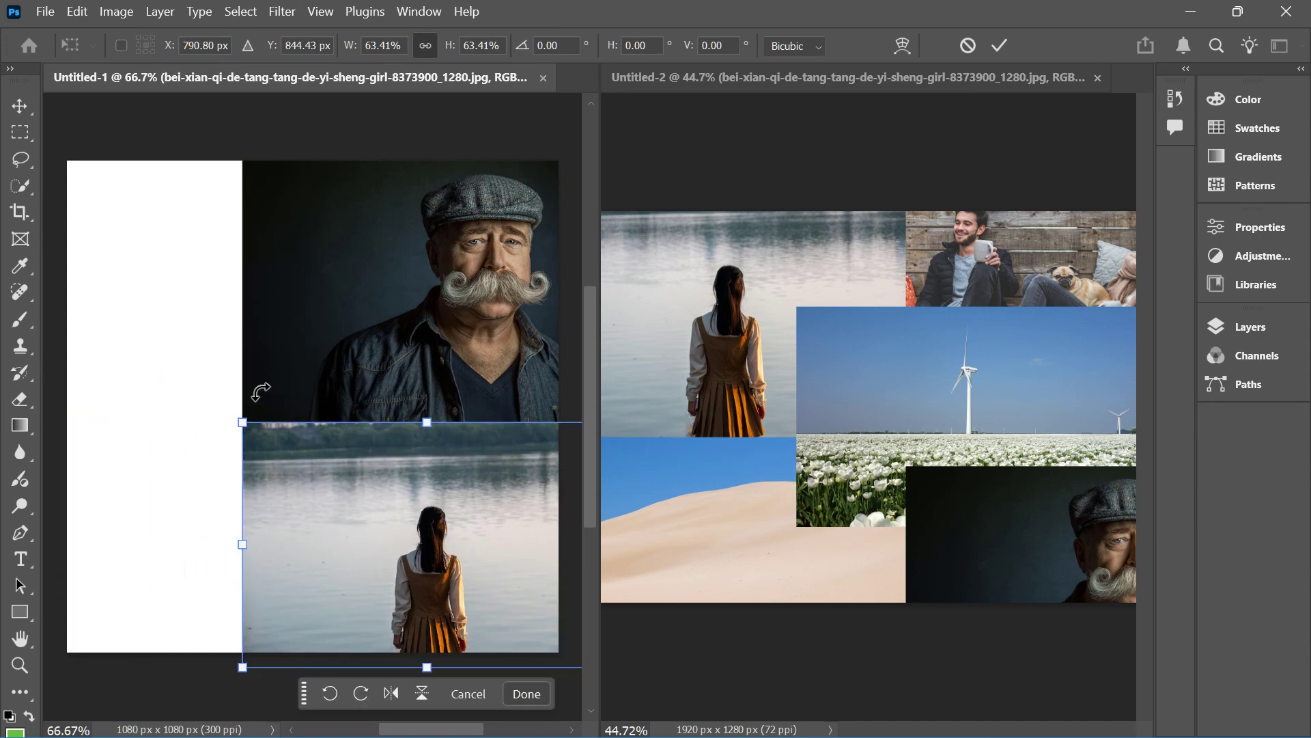
{"action": "key", "text": "Return"}
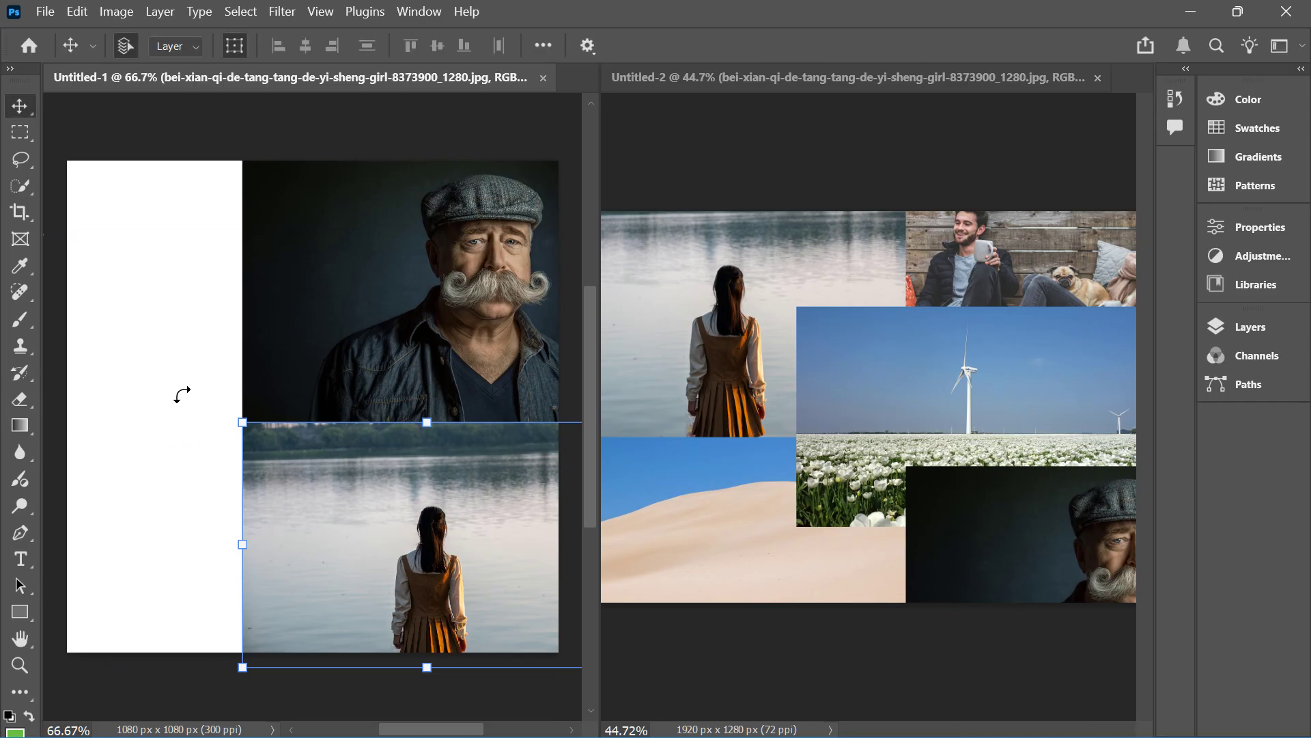
Show the grid over the Untitled-1 document.
{"action": "left_click", "coordinate": [315, 12]}
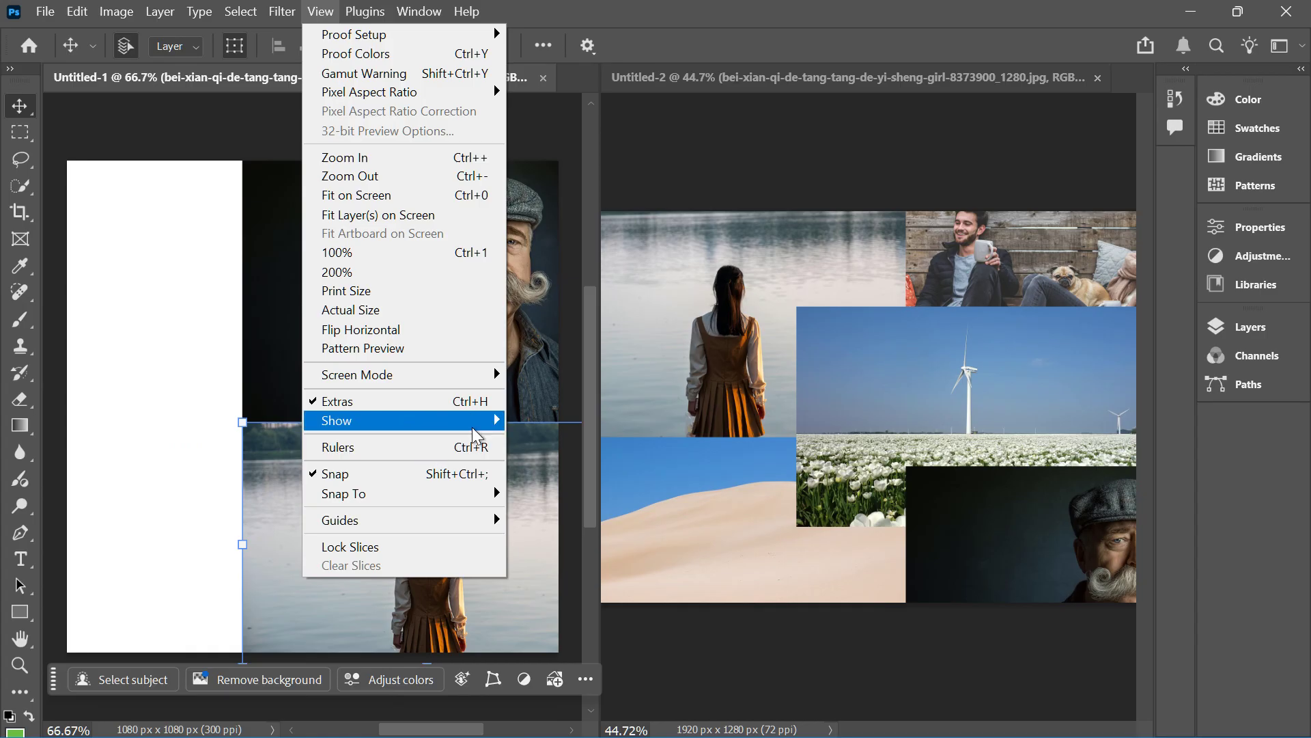
{"action": "mouse_move", "coordinate": [471, 421]}
{"action": "left_click", "coordinate": [559, 126]}
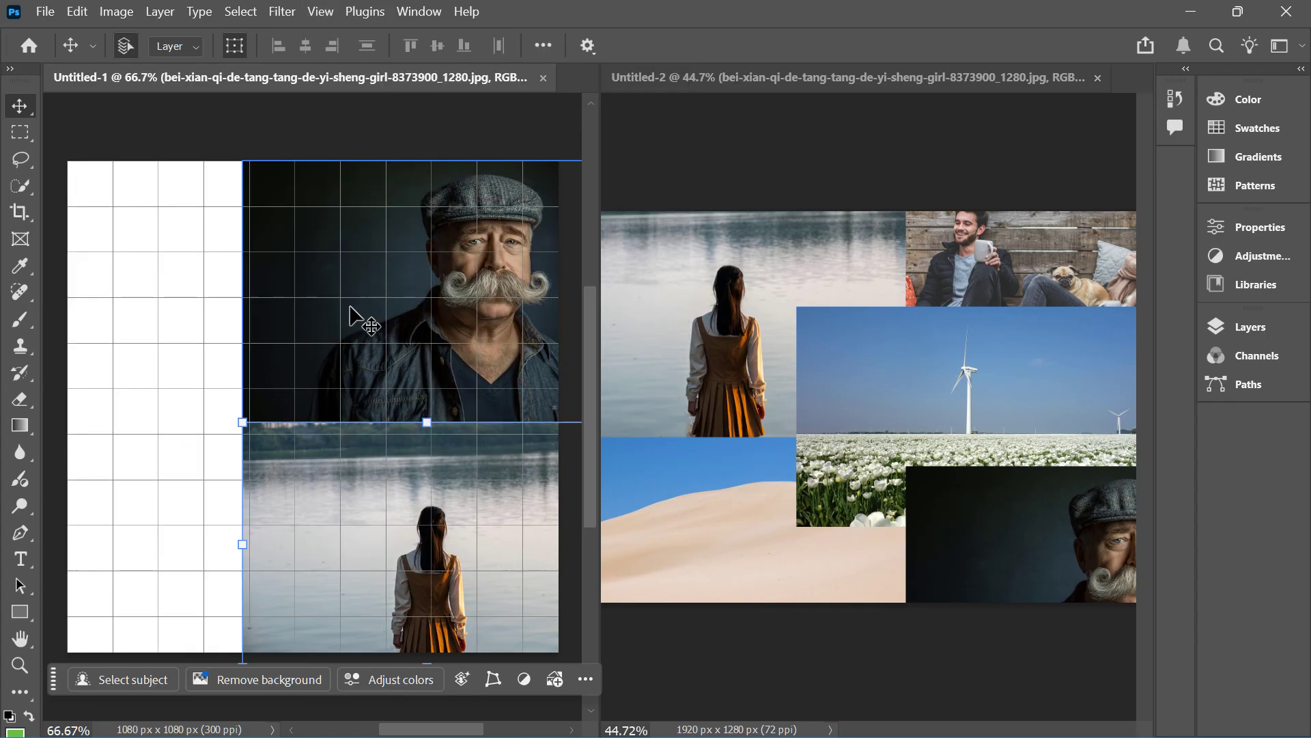
{"action": "left_click_drag", "start_coordinate": [345, 480], "coordinate": [337, 471]}
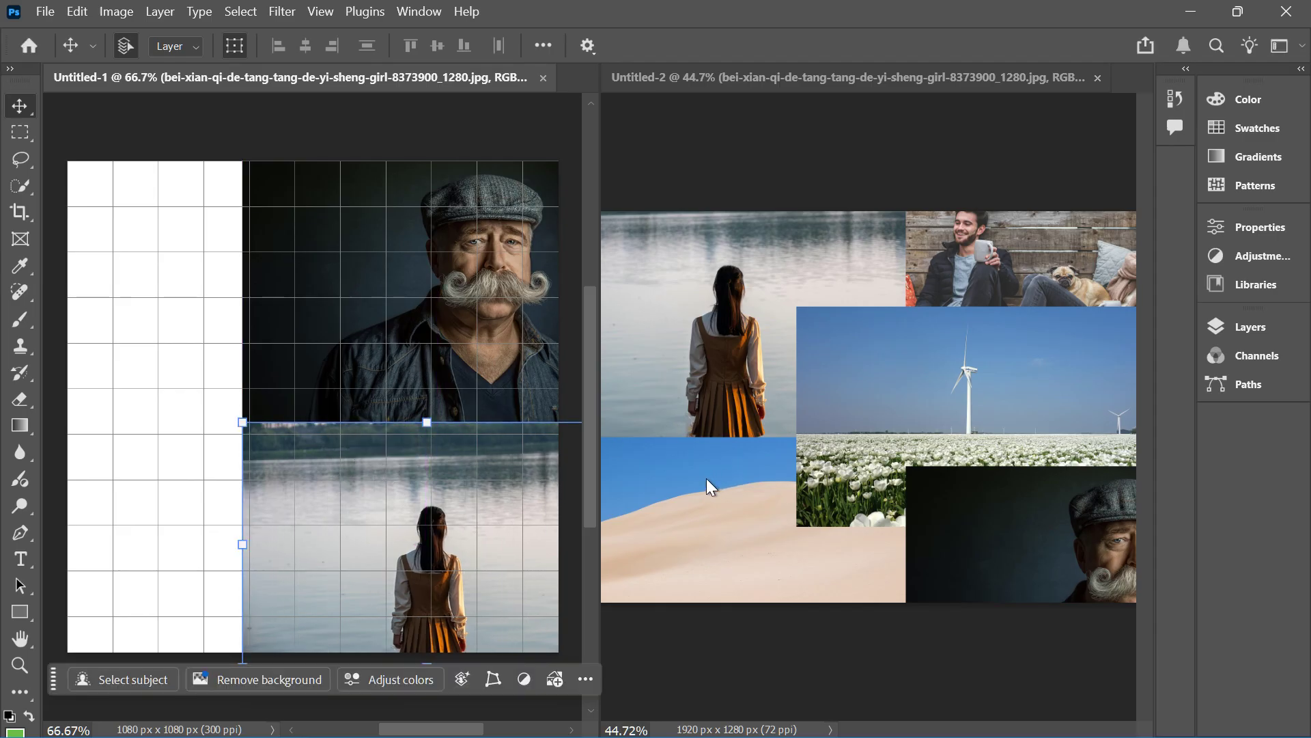
{"action": "left_click", "coordinate": [469, 343]}
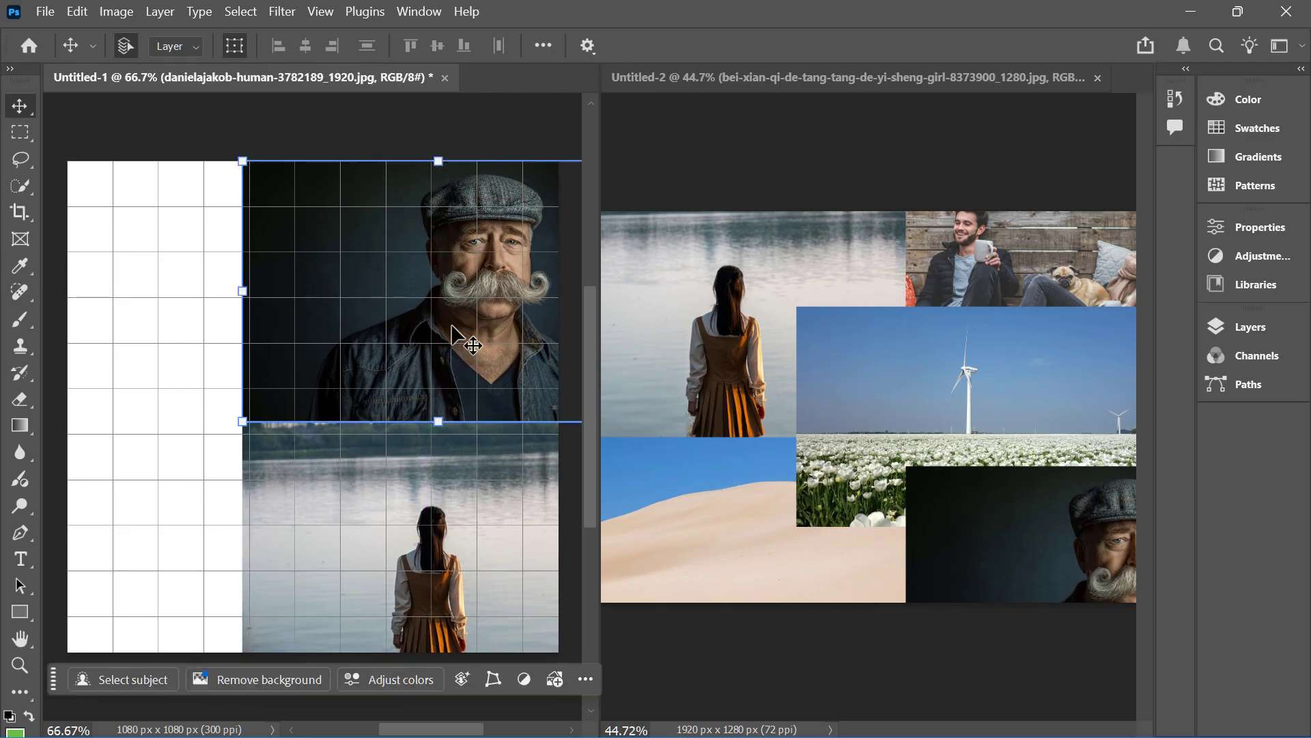
{"action": "right_click", "coordinate": [349, 302]}
{"action": "left_click", "coordinate": [305, 269]}
{"action": "left_click", "coordinate": [235, 12]}
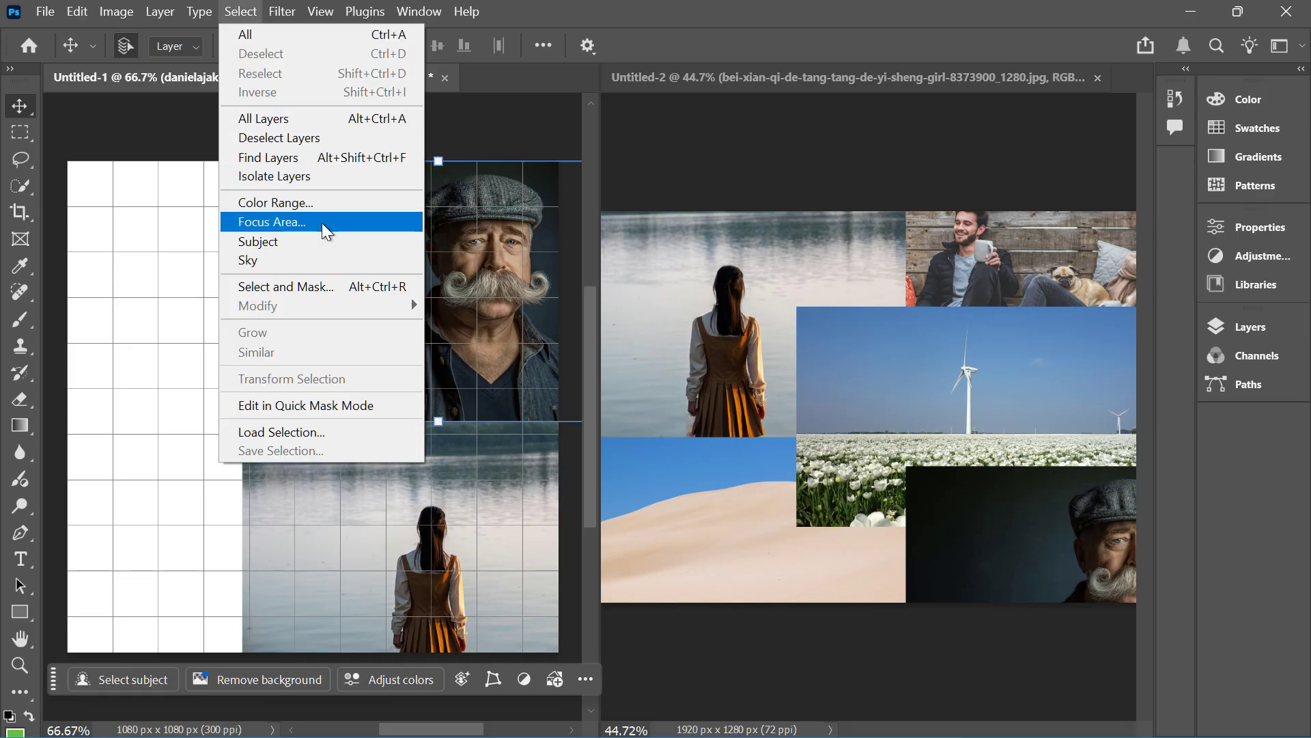
{"action": "left_click", "coordinate": [463, 228]}
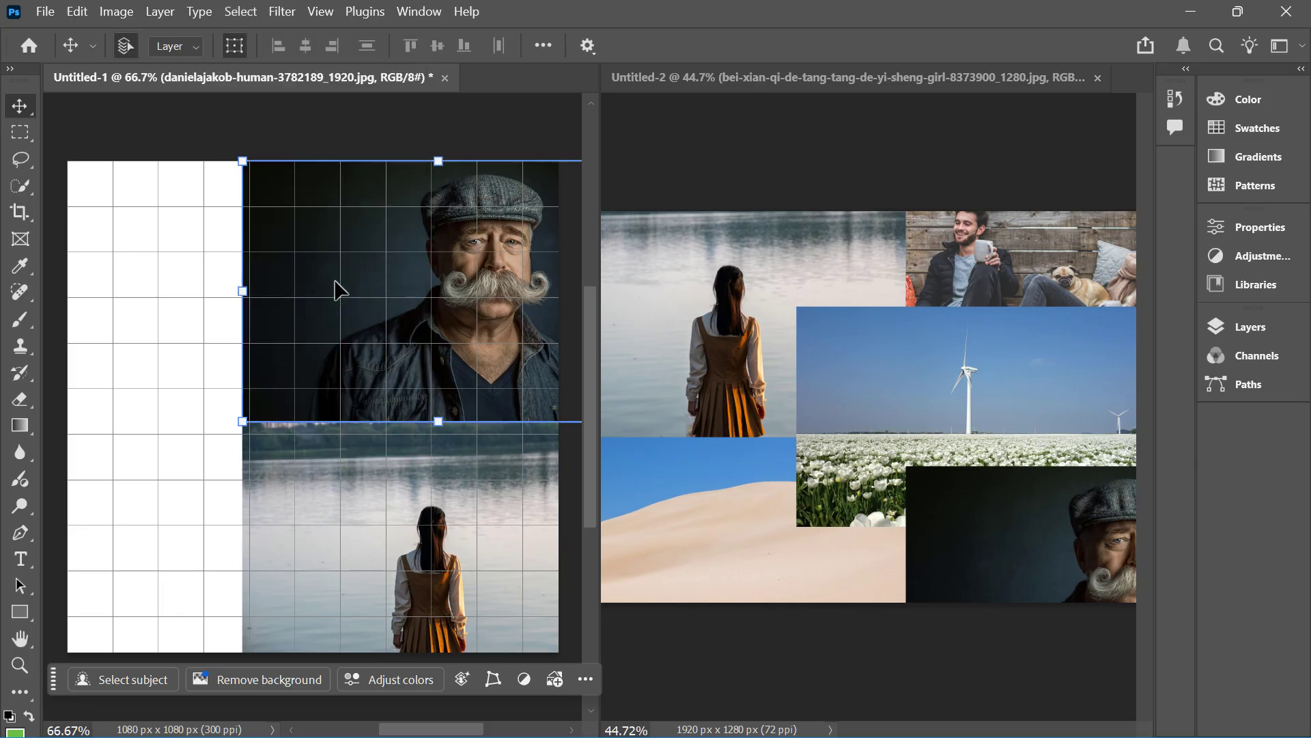
Add a thick black Stroke layer style, positioned inside, to the portrait photo's layer.
{"action": "left_click", "coordinate": [1232, 324]}
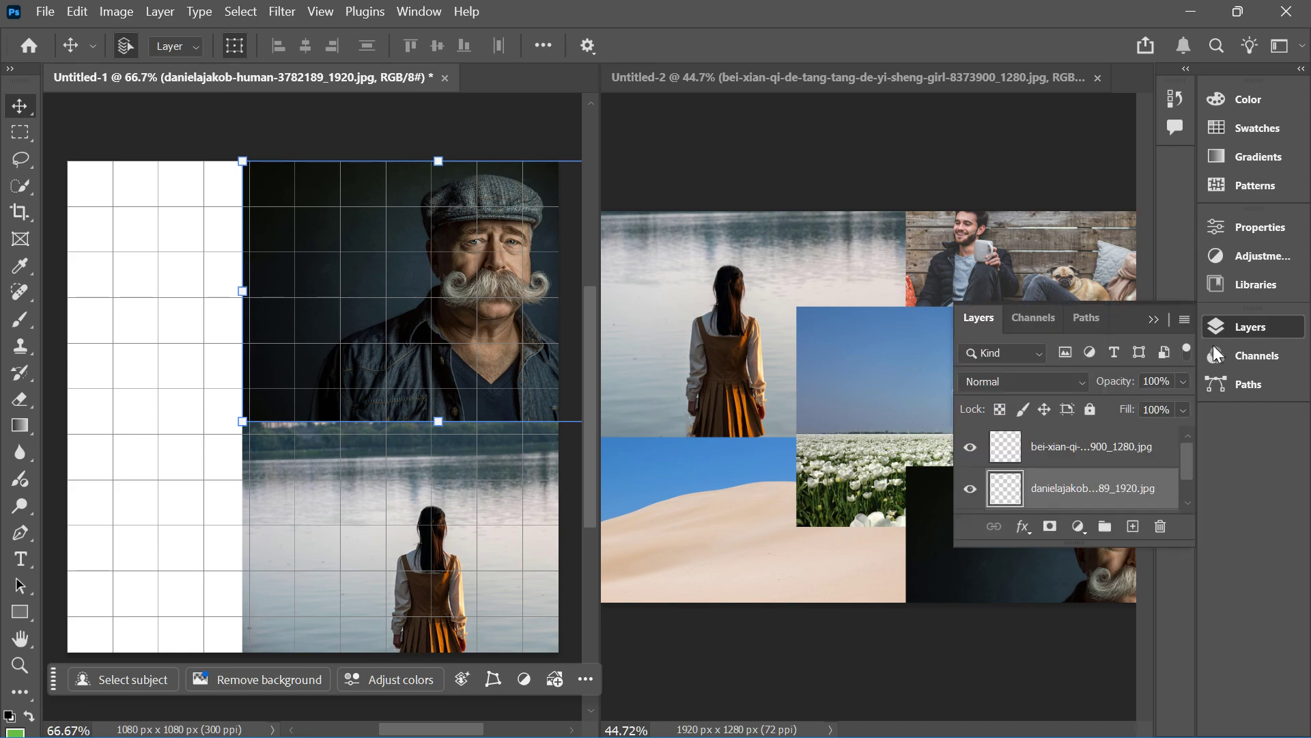
{"action": "double_click", "coordinate": [1064, 488]}
{"action": "left_click", "coordinate": [1023, 492]}
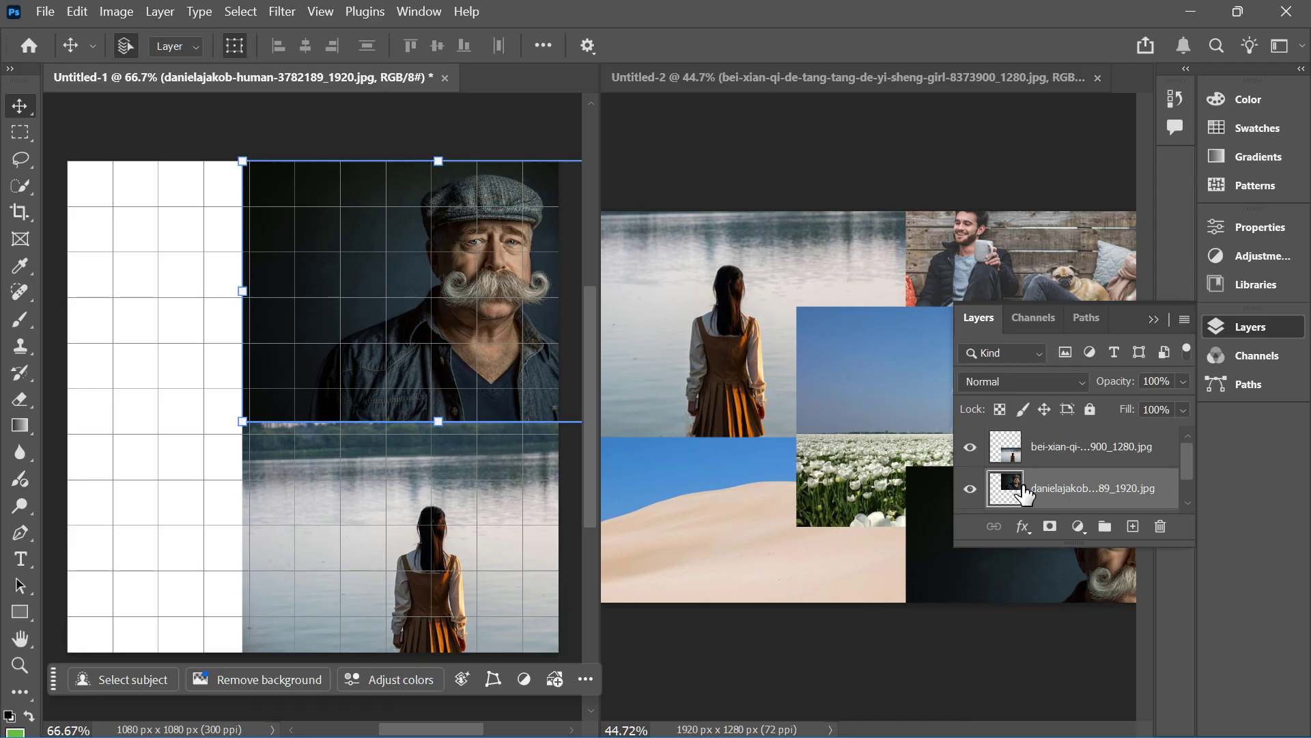
{"action": "double_click", "coordinate": [1023, 492]}
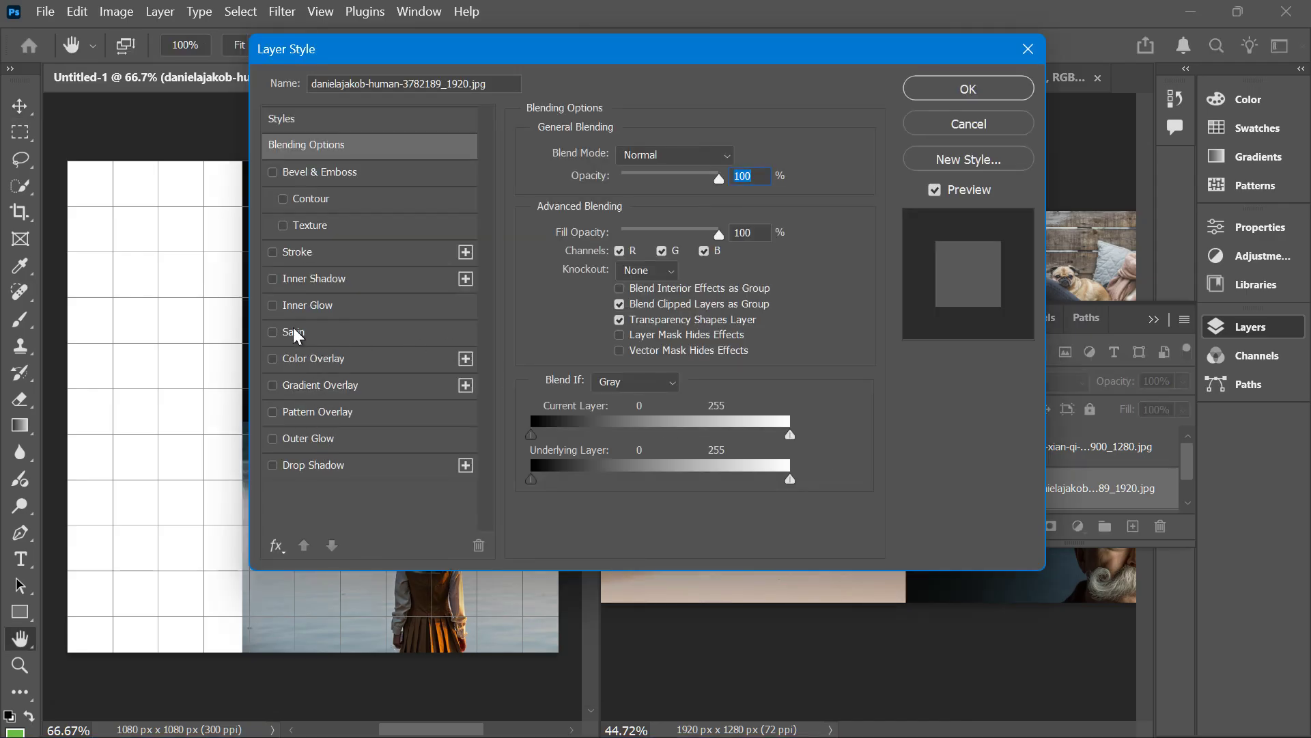
{"action": "left_click", "coordinate": [273, 253]}
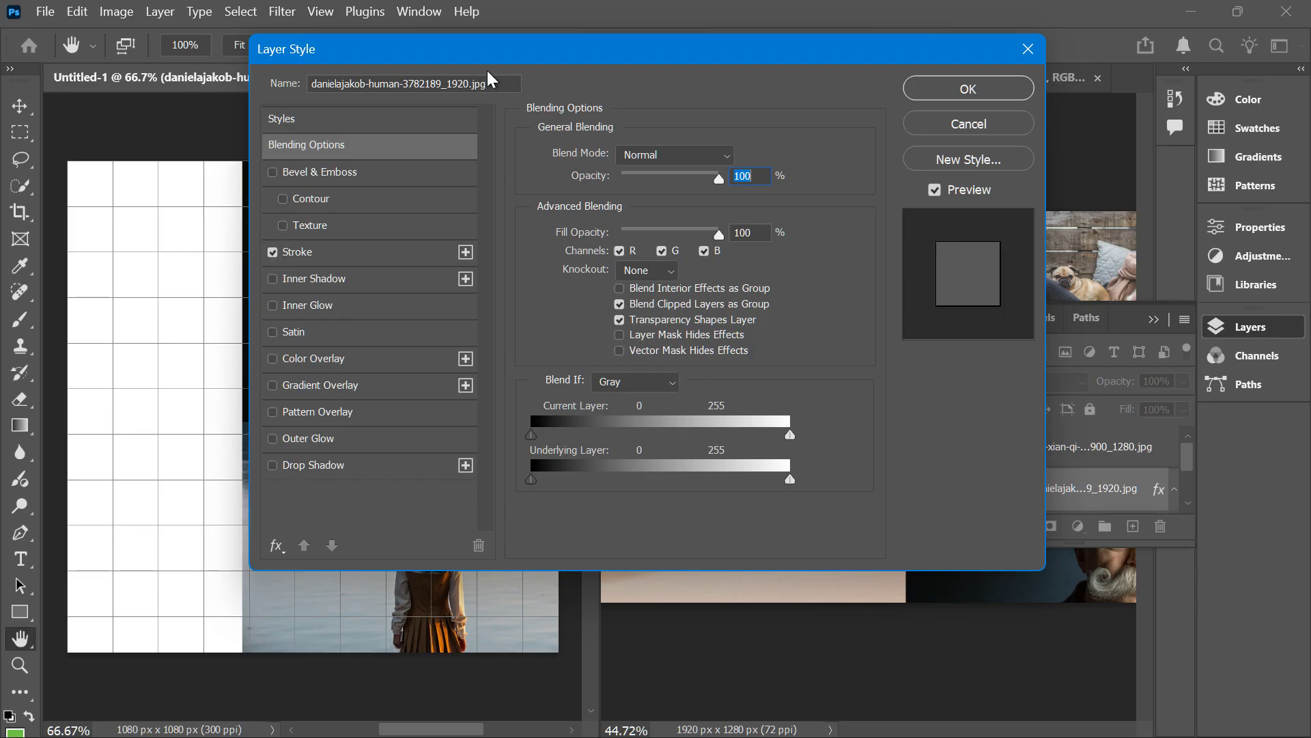
{"action": "left_click_drag", "start_coordinate": [506, 51], "coordinate": [784, 57]}
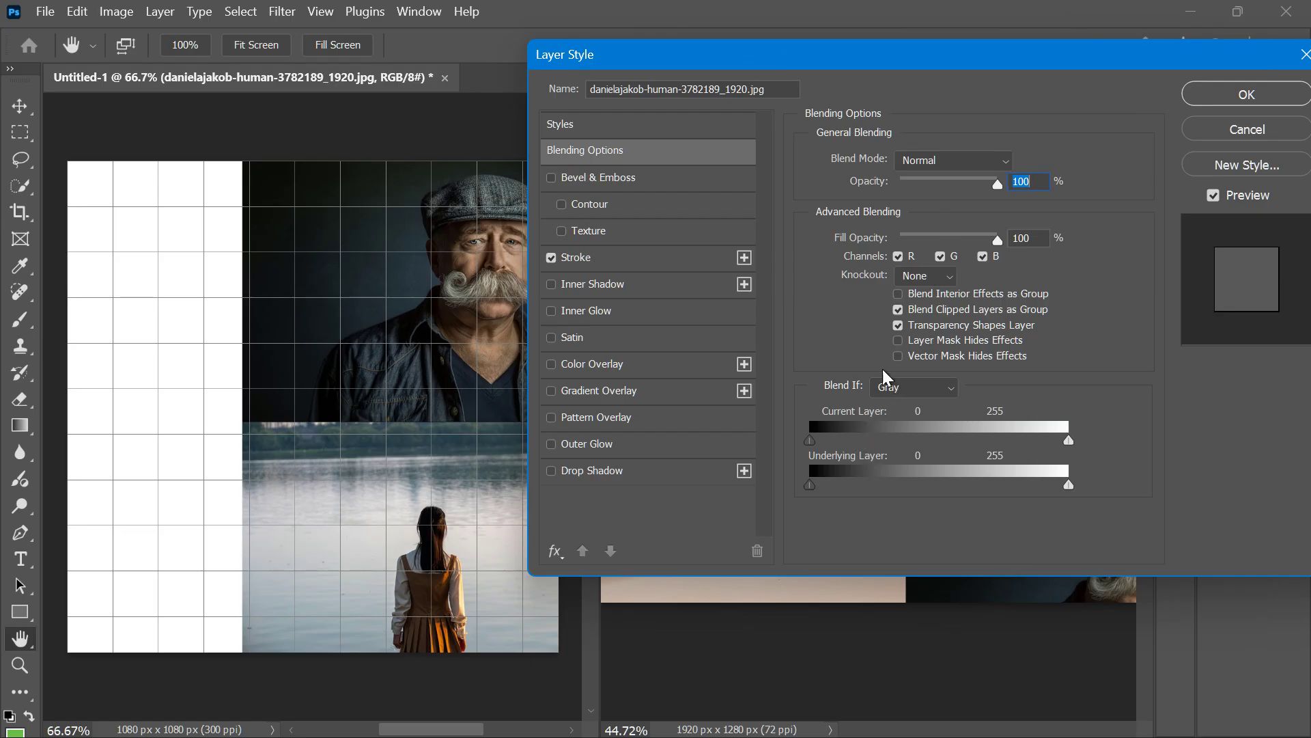
{"action": "left_click", "coordinate": [610, 263]}
{"action": "left_click_drag", "start_coordinate": [881, 160], "coordinate": [903, 161]}
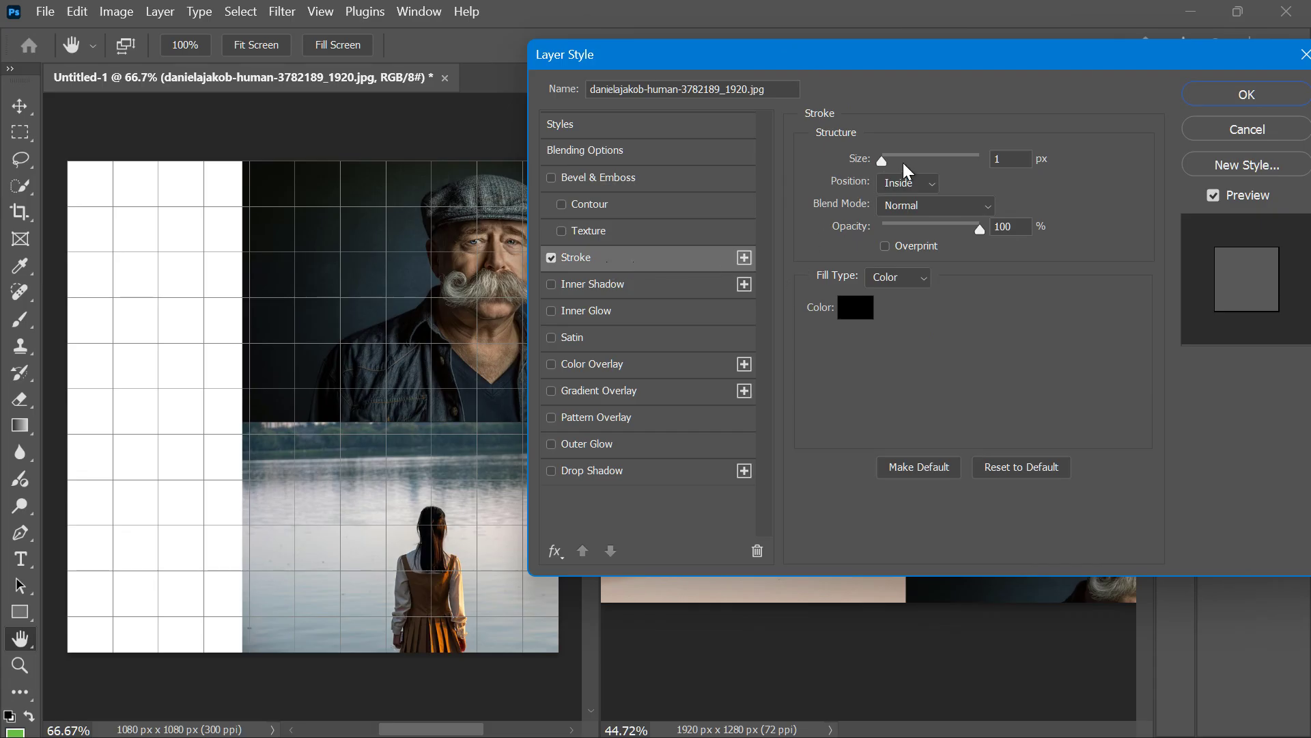
{"action": "left_click", "coordinate": [1240, 94]}
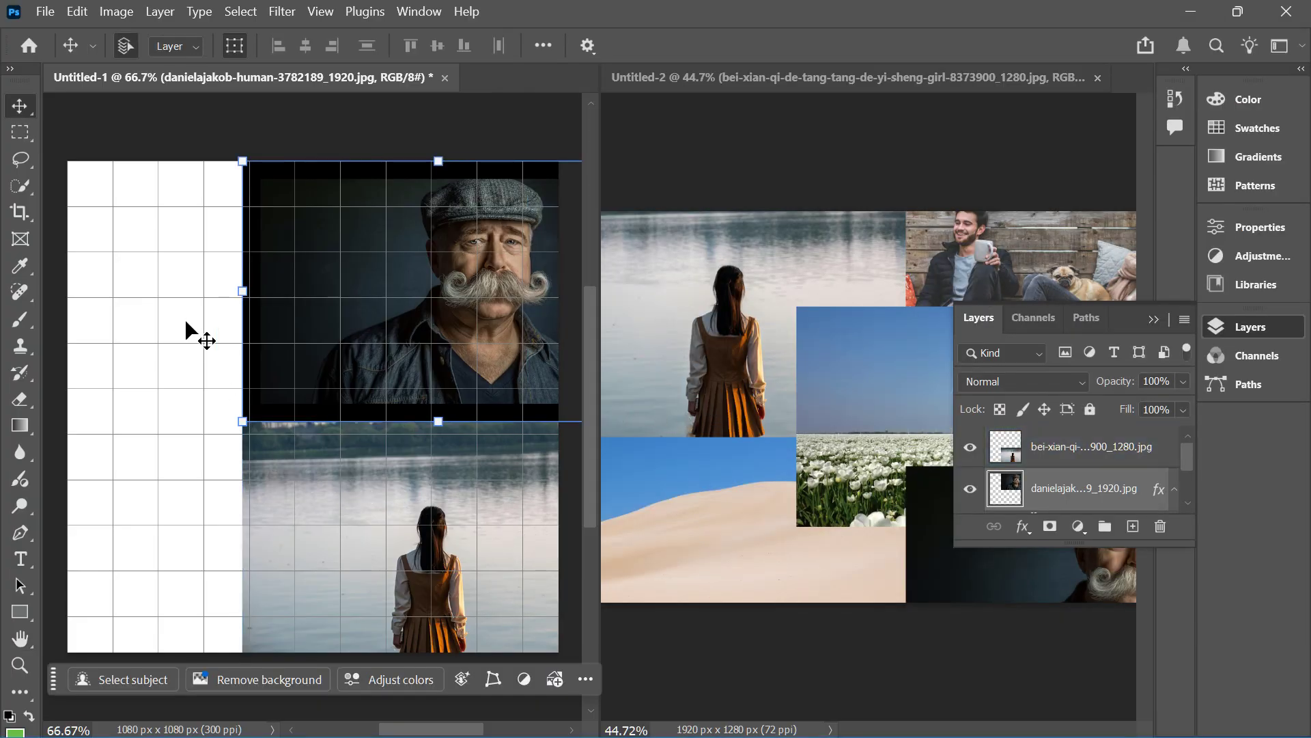
Draw a red-to-black linear gradient fill diagonally down through the empty left area of the Untitled-1 canvas.
{"action": "left_click", "coordinate": [105, 371]}
{"action": "key", "text": "g"}
{"action": "left_click_drag", "start_coordinate": [87, 261], "coordinate": [203, 437]}
Move the gradient fill layer below both photo layers in the layer stack.
{"action": "left_click_drag", "start_coordinate": [1055, 450], "coordinate": [1089, 507]}
{"action": "scroll", "coordinate": [1023, 494], "scroll_direction": "down", "scroll_amount": 2}
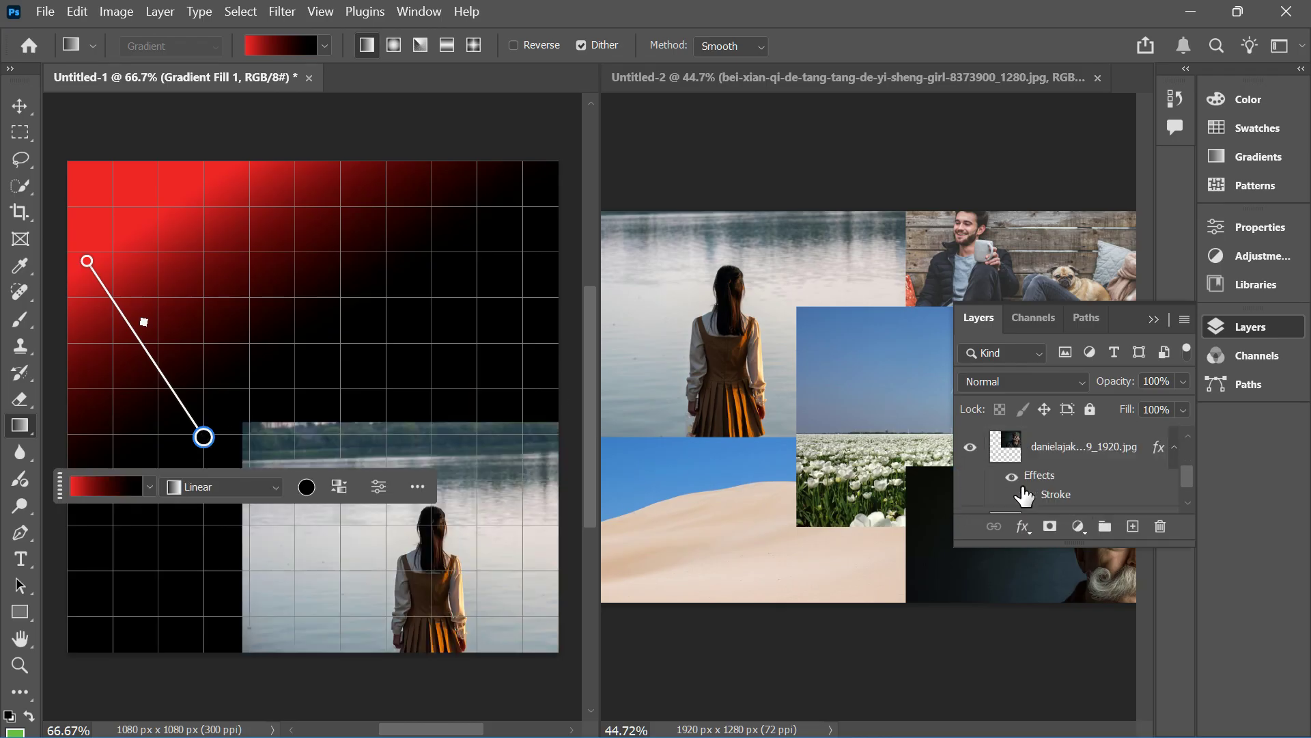
{"action": "scroll", "coordinate": [1087, 454], "scroll_direction": "up", "scroll_amount": 1}
{"action": "left_click_drag", "start_coordinate": [1090, 452], "coordinate": [1097, 503]}
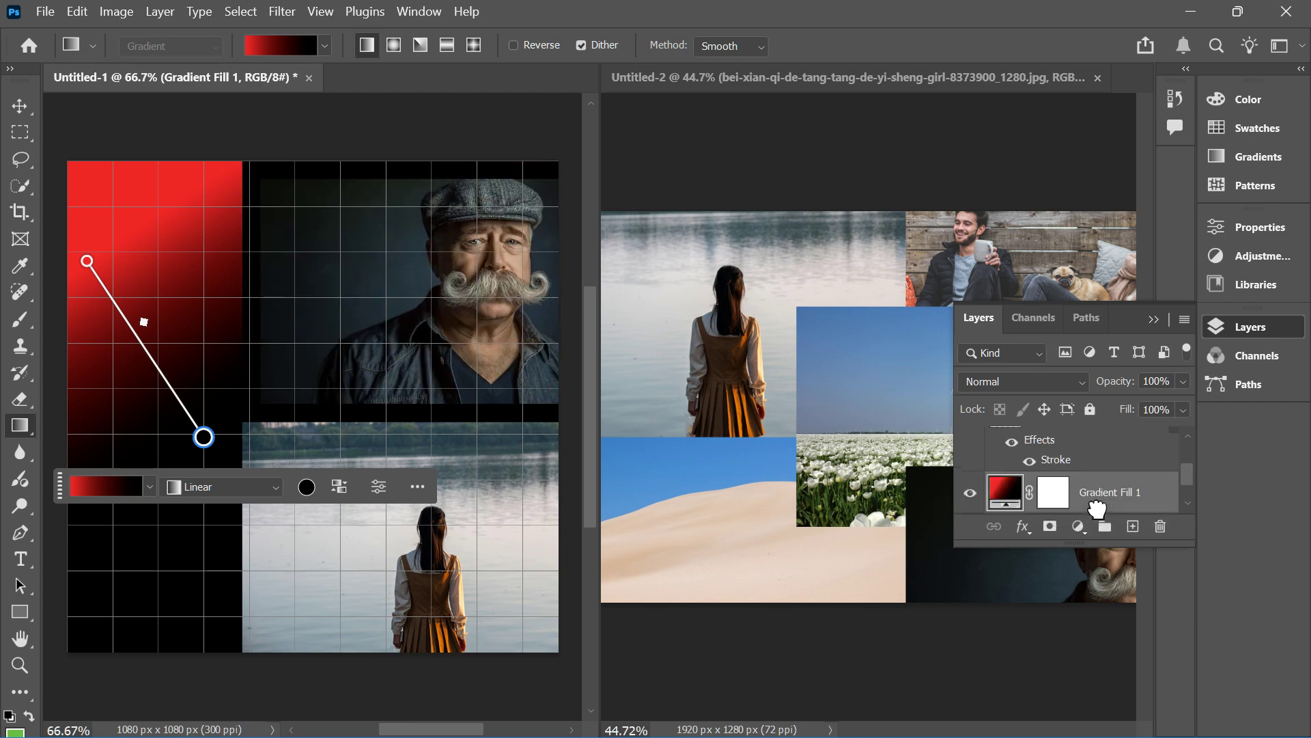
Create a horizontal paragraph text box with placeholder text across the upper part of Untitled-1, from the red area into the portrait photo.
{"action": "left_click", "coordinate": [654, 615]}
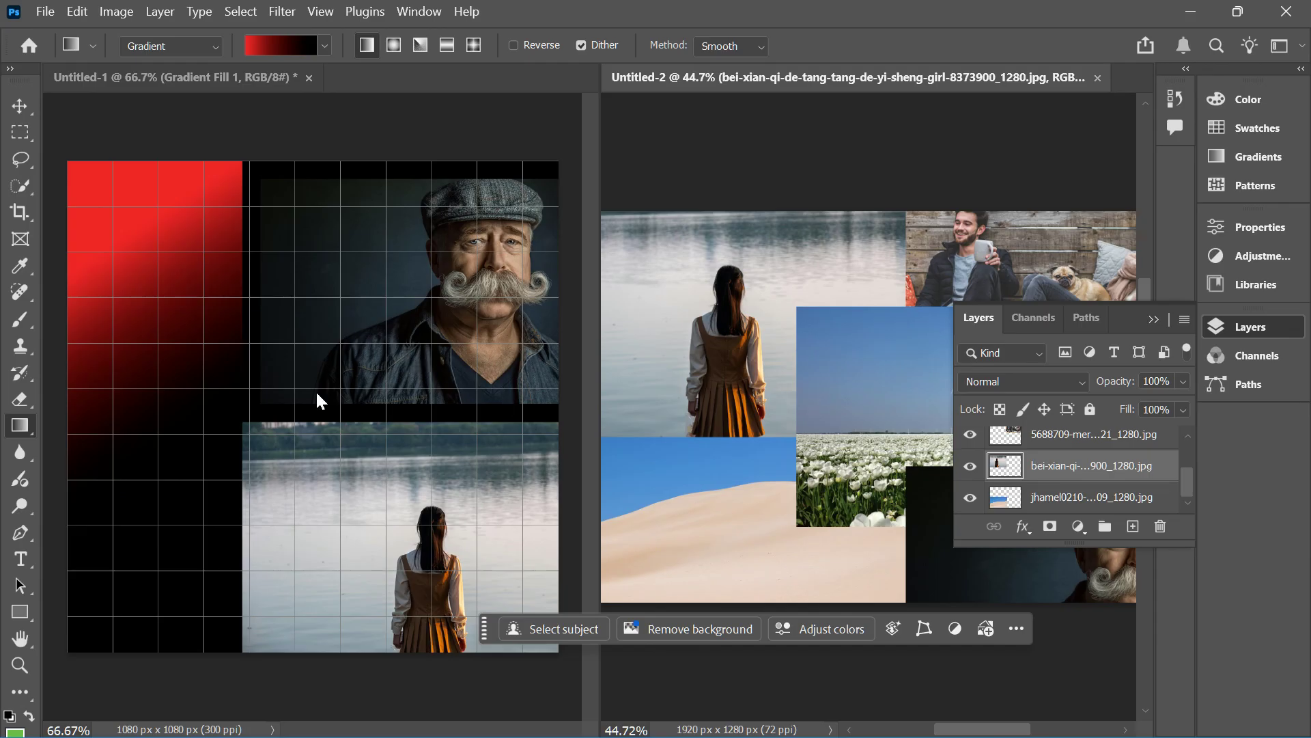
{"action": "left_click", "coordinate": [23, 559]}
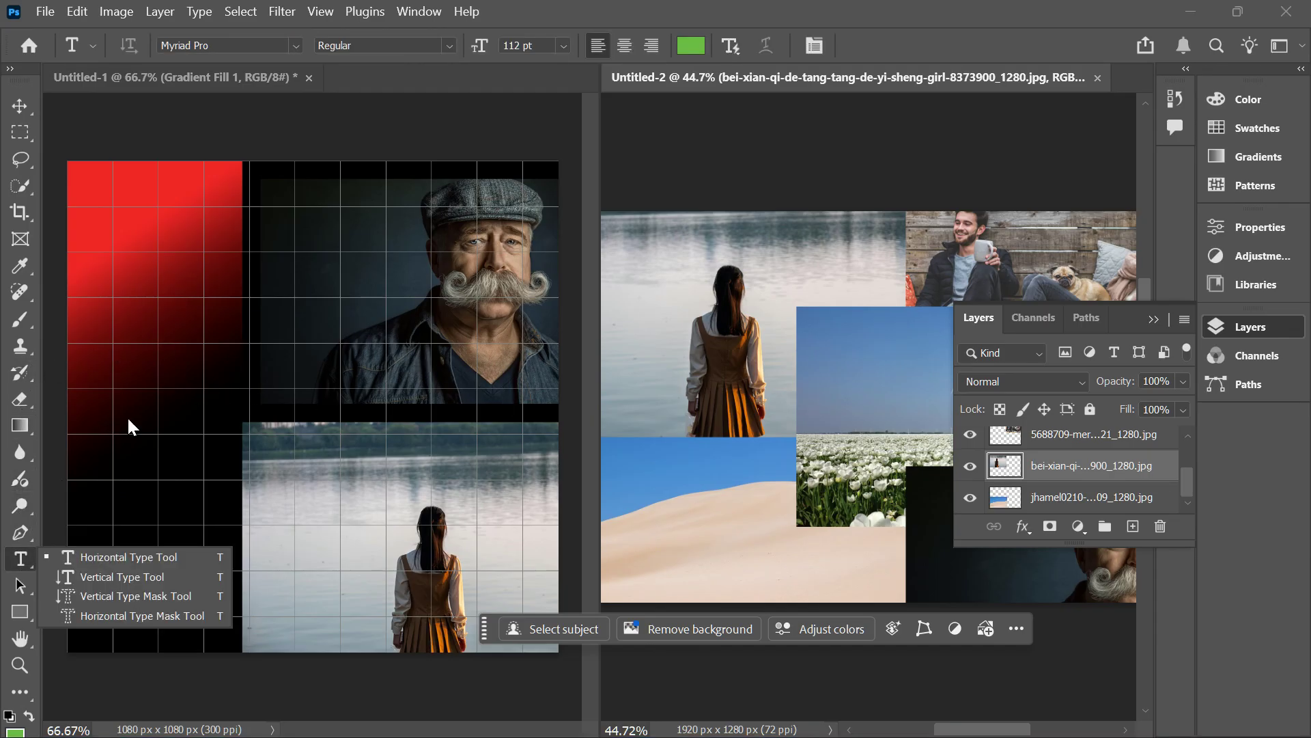
{"action": "left_click", "coordinate": [131, 557]}
{"action": "left_click", "coordinate": [103, 239]}
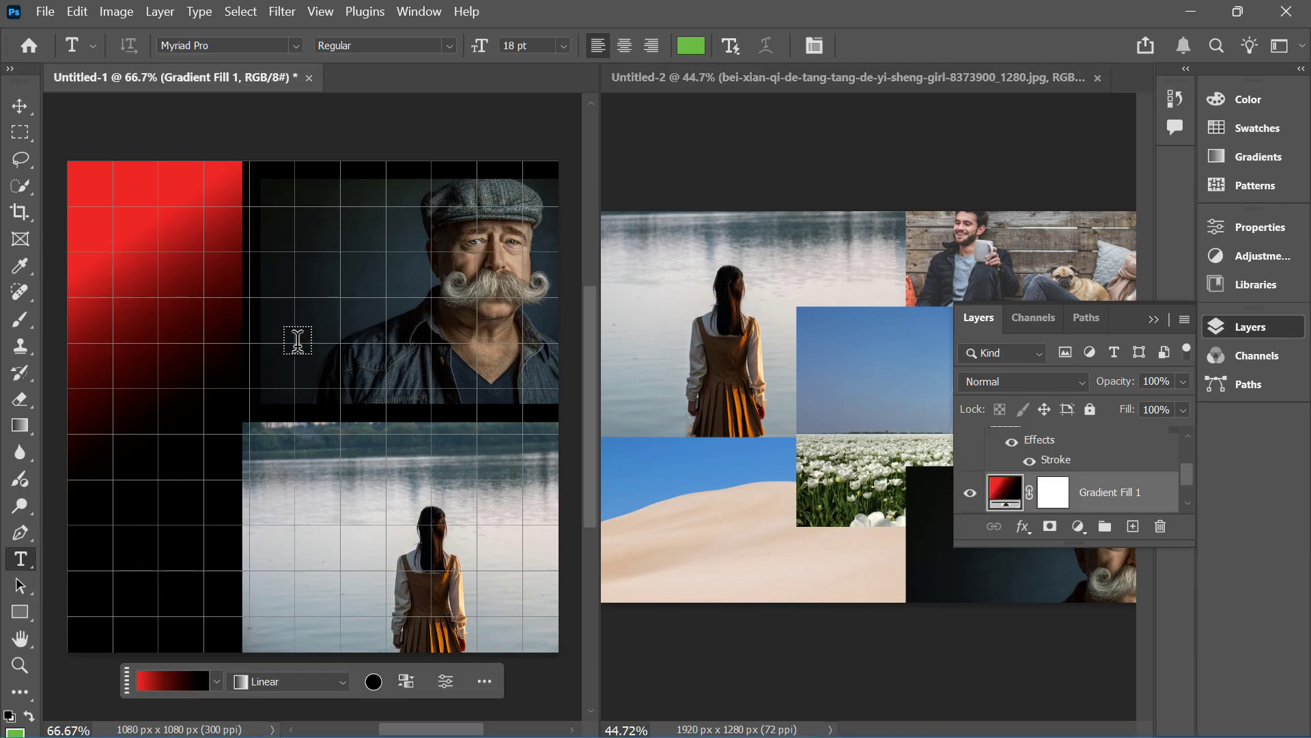
{"action": "left_click_drag", "start_coordinate": [108, 208], "coordinate": [377, 282]}
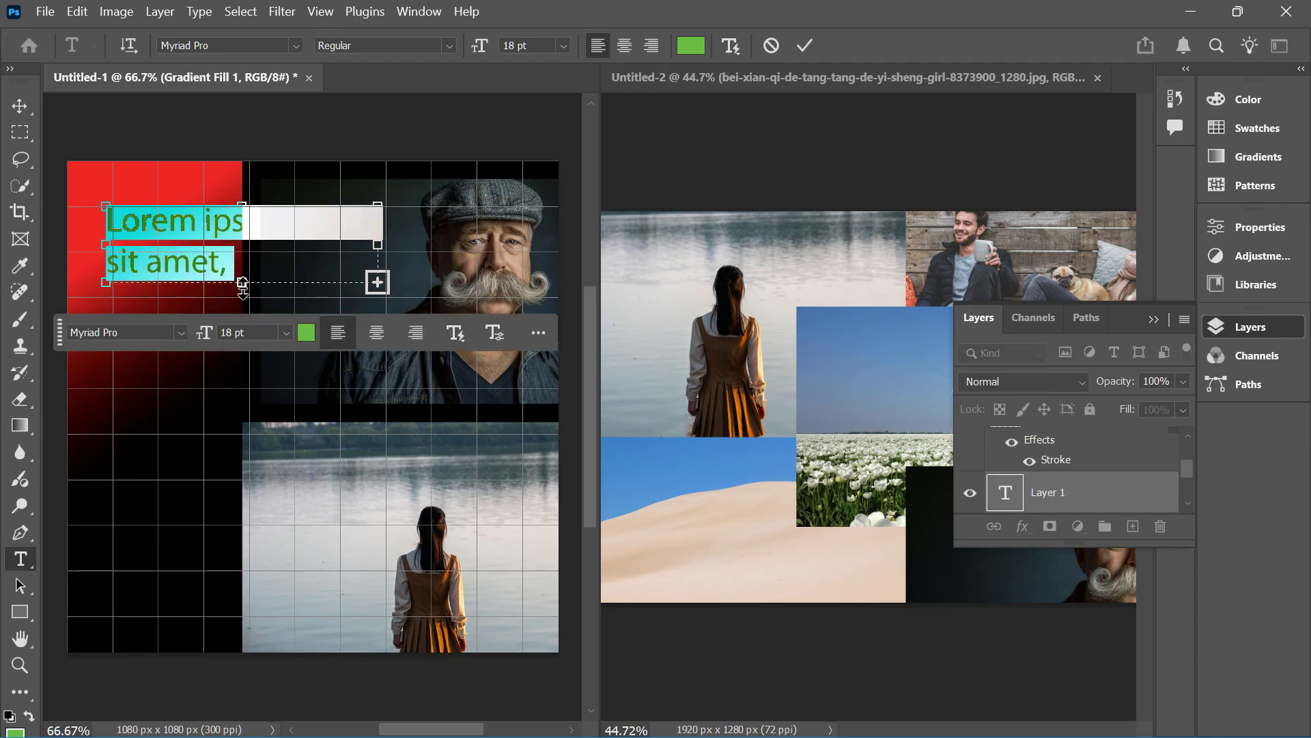
Set the placeholder text's color to white.
{"action": "left_click", "coordinate": [691, 45]}
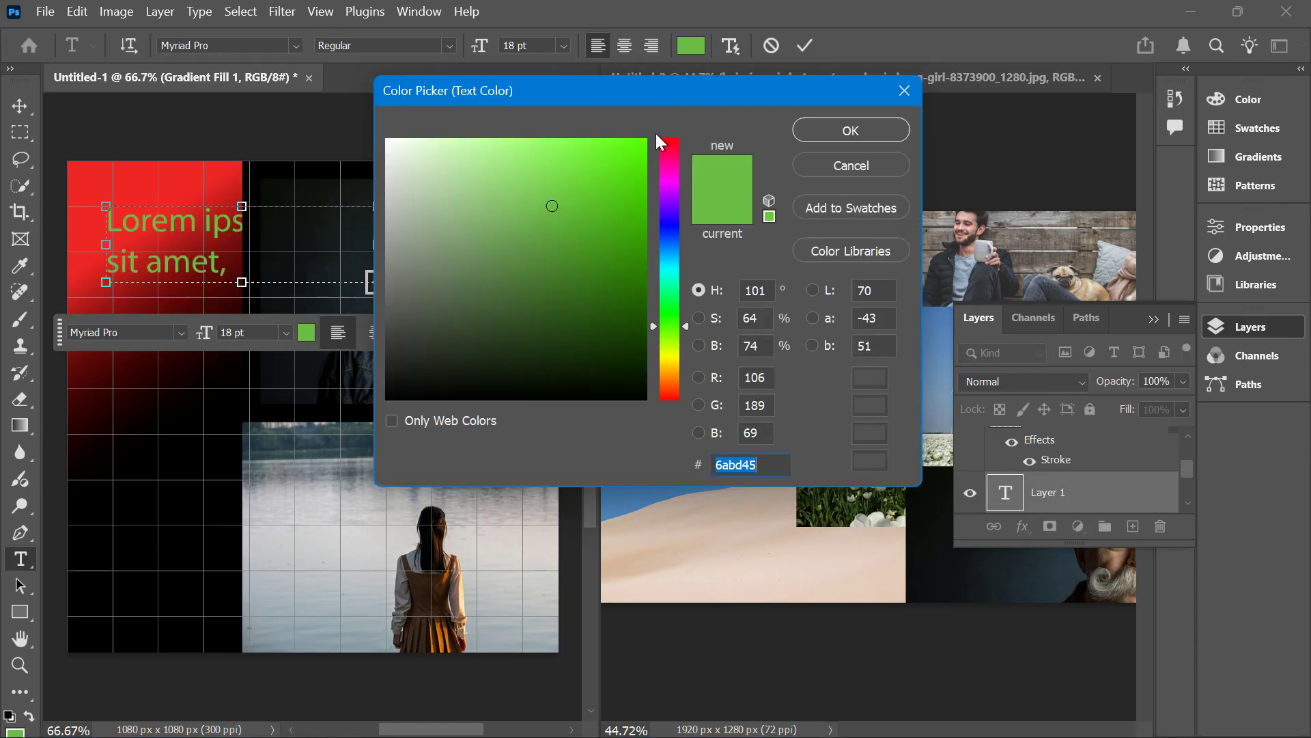
{"action": "left_click_drag", "start_coordinate": [552, 205], "coordinate": [342, 131]}
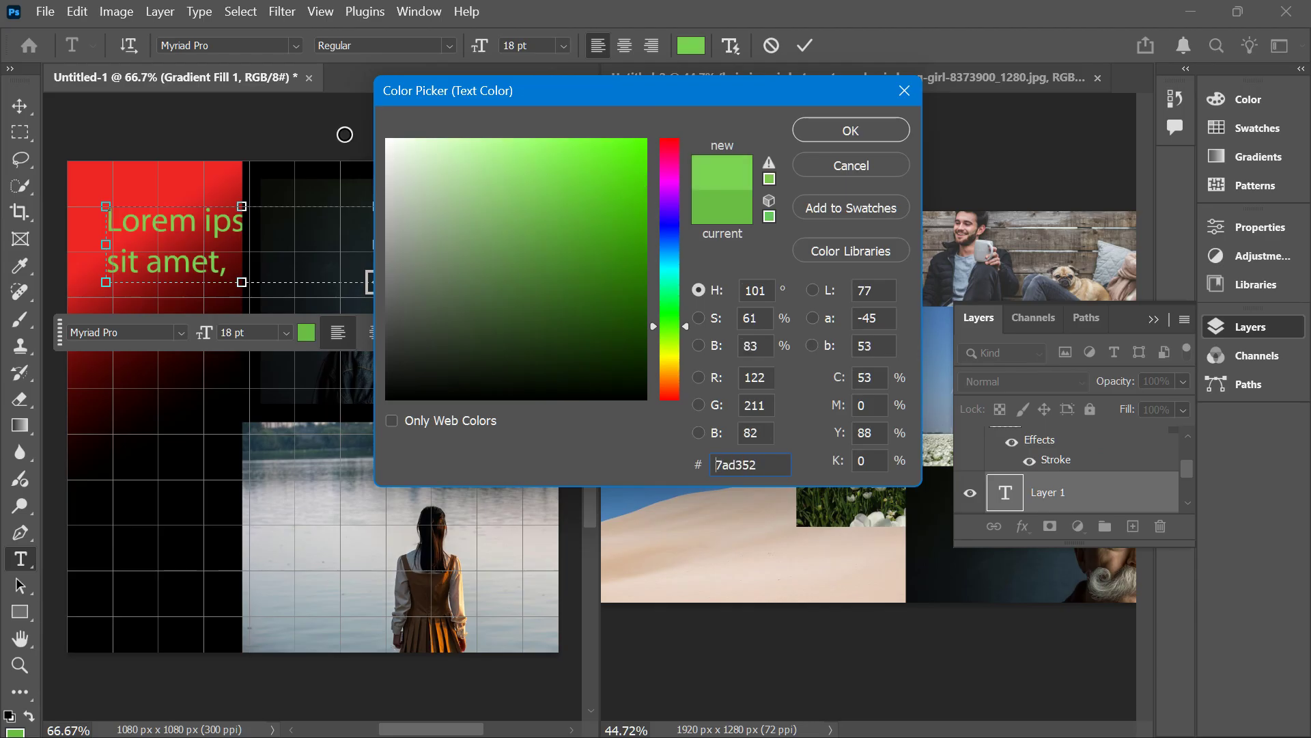
{"action": "left_click", "coordinate": [828, 129]}
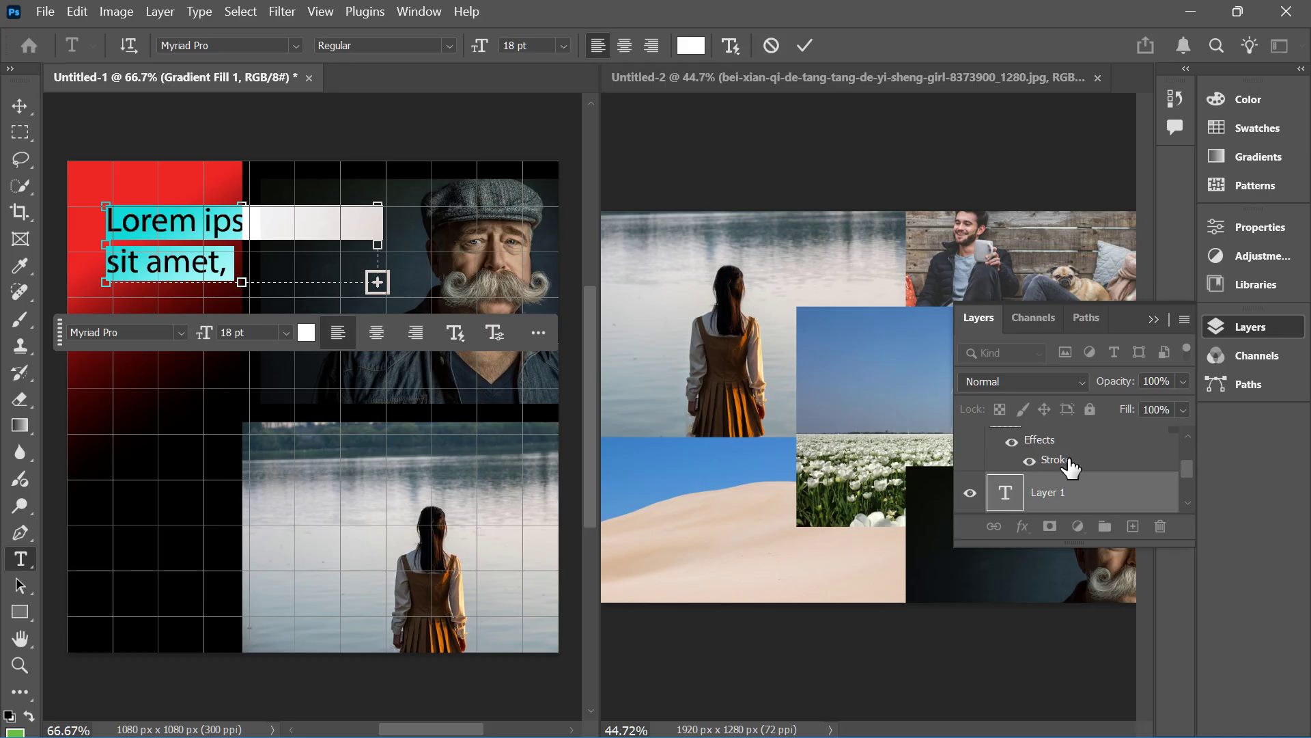
Commit the text and hide the layer effects, including the Stroke, on the portrait photo's layer.
{"action": "scroll", "coordinate": [1071, 461], "scroll_direction": "down", "scroll_amount": 2}
{"action": "left_click", "coordinate": [1017, 454]}
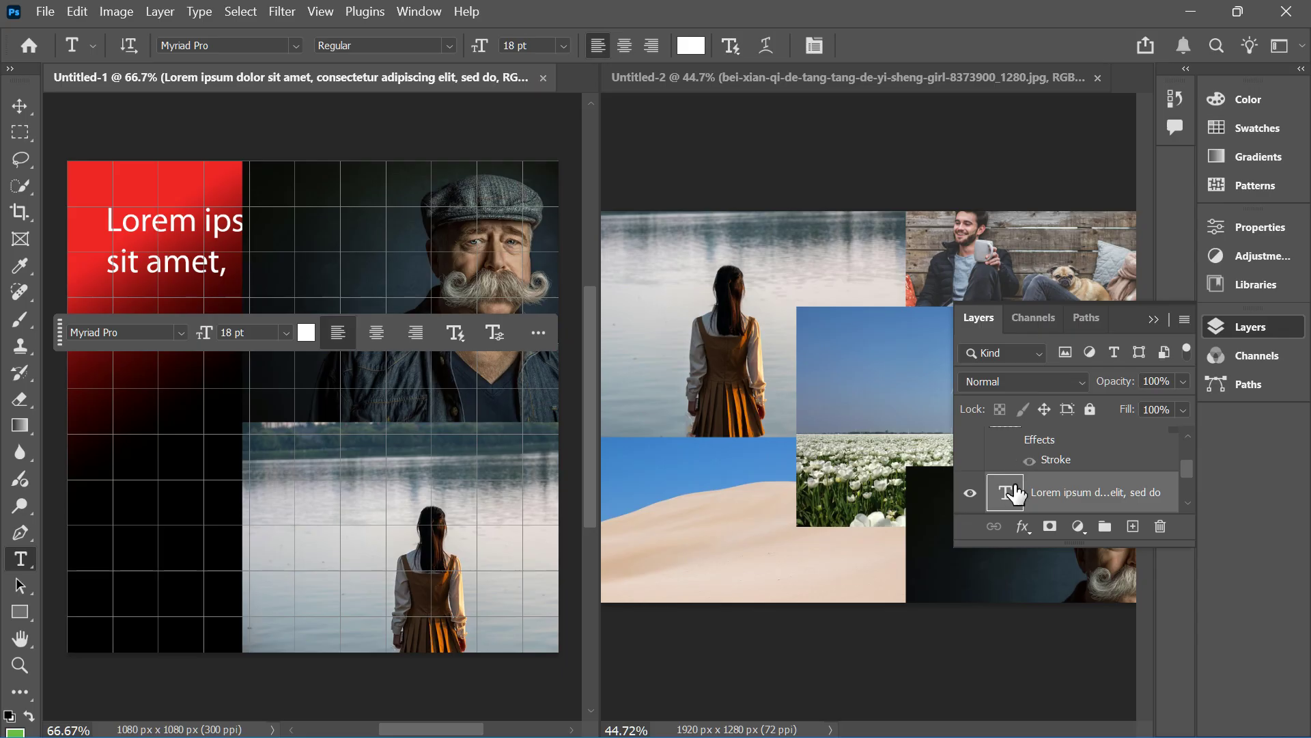
{"action": "scroll", "coordinate": [1016, 492], "scroll_direction": "up", "scroll_amount": 2}
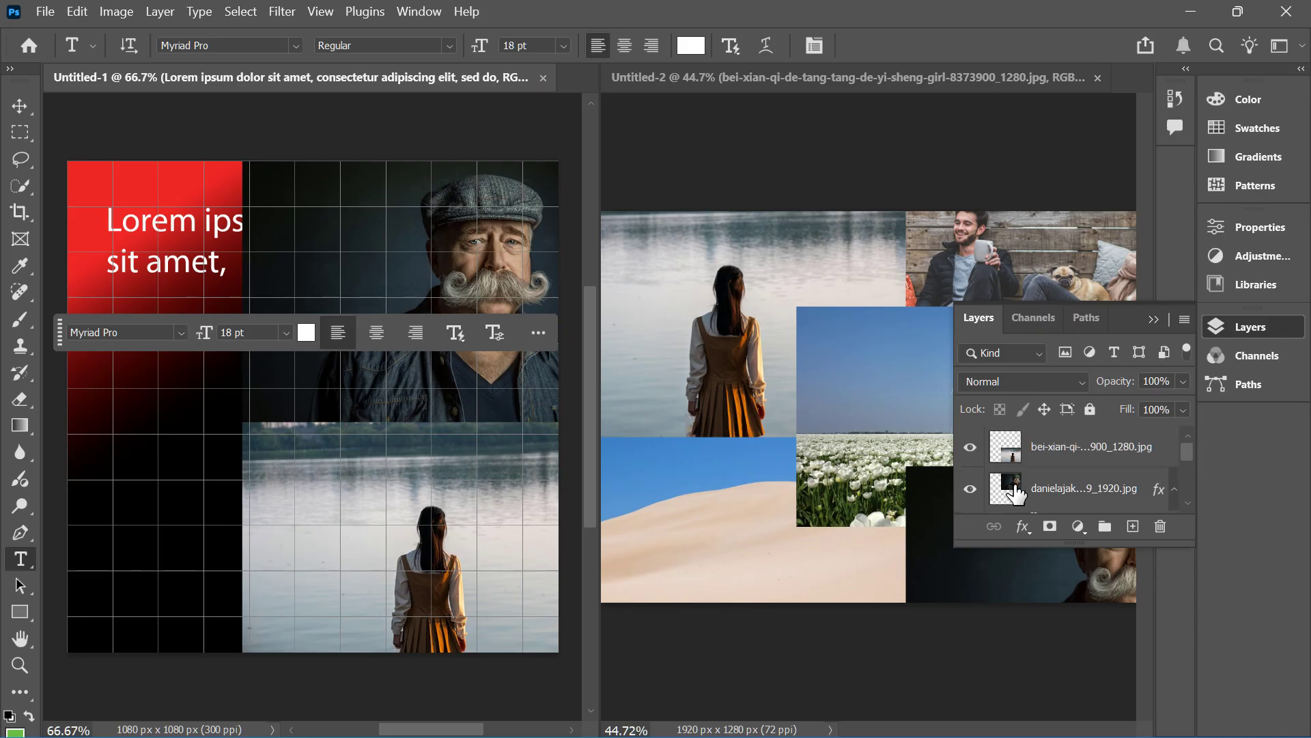
Open Export As for Untitled-1 and review its image size, canvas size, metadata and color space settings.
{"action": "left_click", "coordinate": [52, 13]}
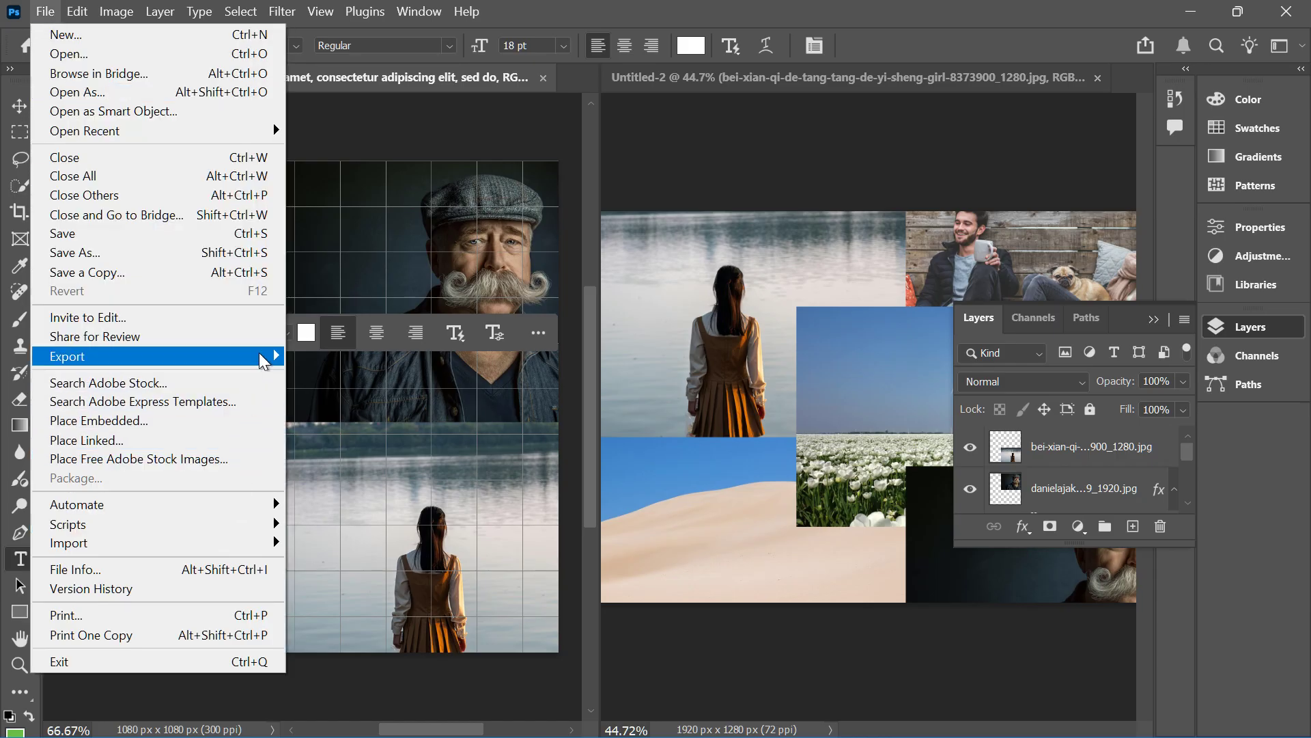
{"action": "mouse_move", "coordinate": [268, 356]}
{"action": "left_click", "coordinate": [367, 377]}
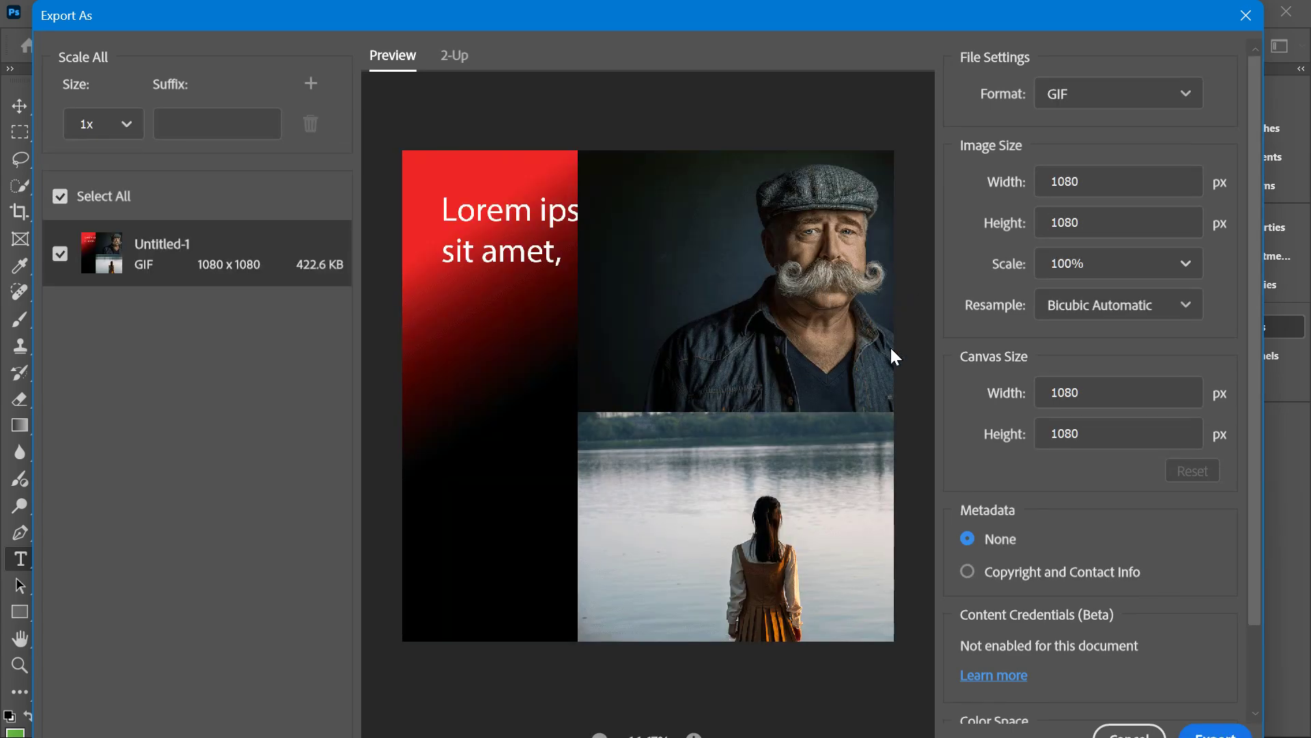
{"action": "scroll", "coordinate": [1011, 362], "scroll_direction": "down", "scroll_amount": 2}
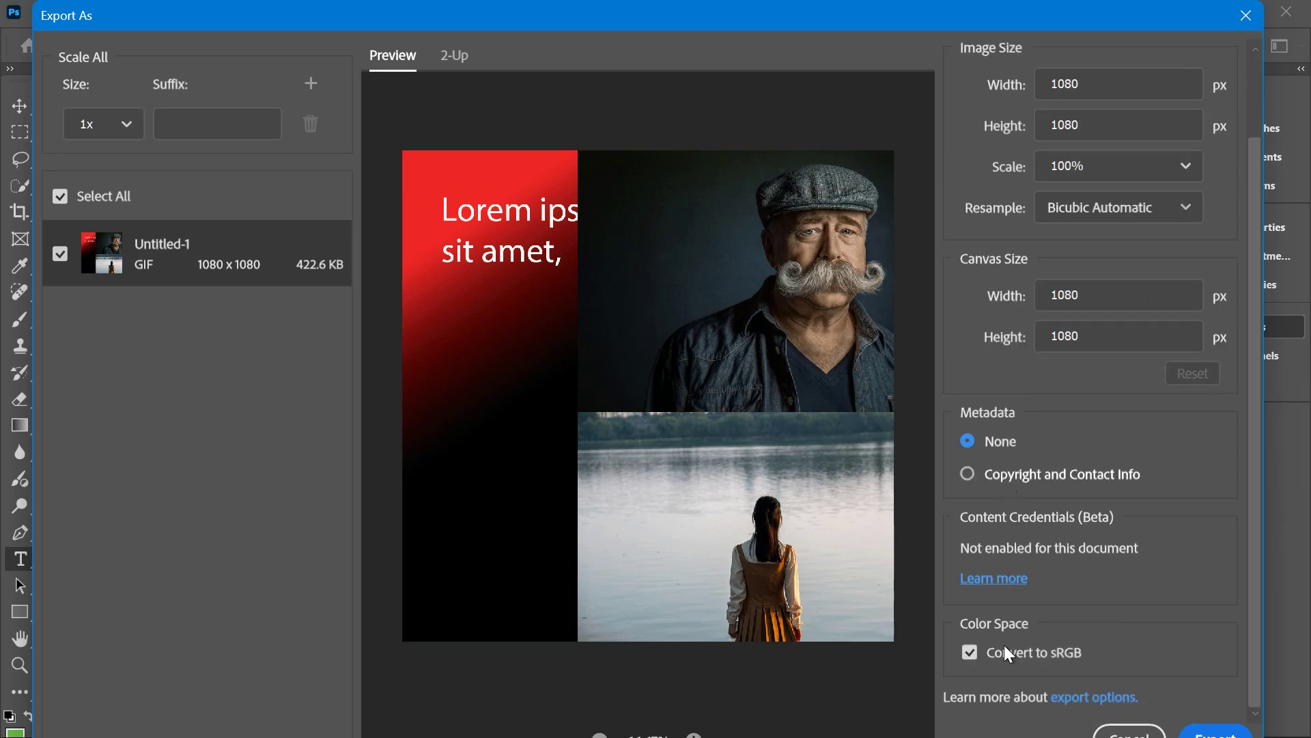
{"action": "scroll", "coordinate": [1056, 416], "scroll_direction": "up", "scroll_amount": 2}
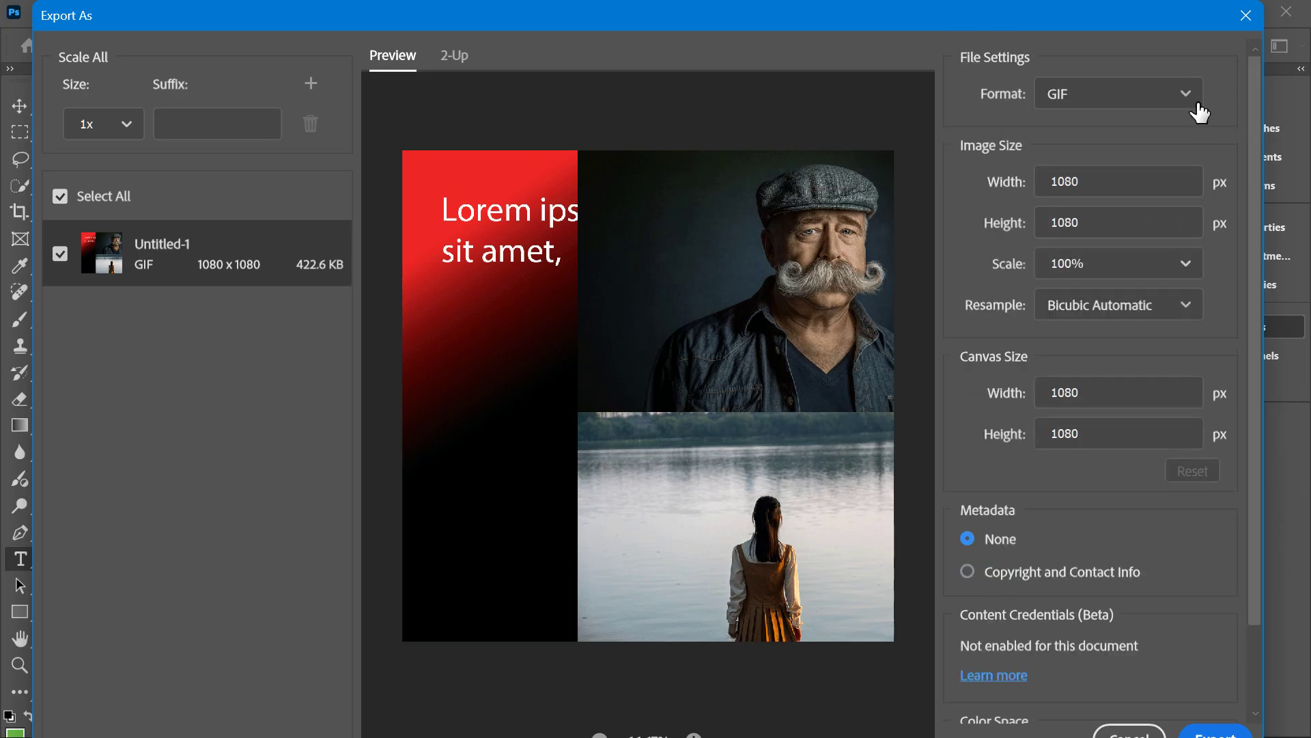
Check the PNG, JPG and GIF export format choices, and close Export As without exporting.
{"action": "left_click", "coordinate": [1086, 96]}
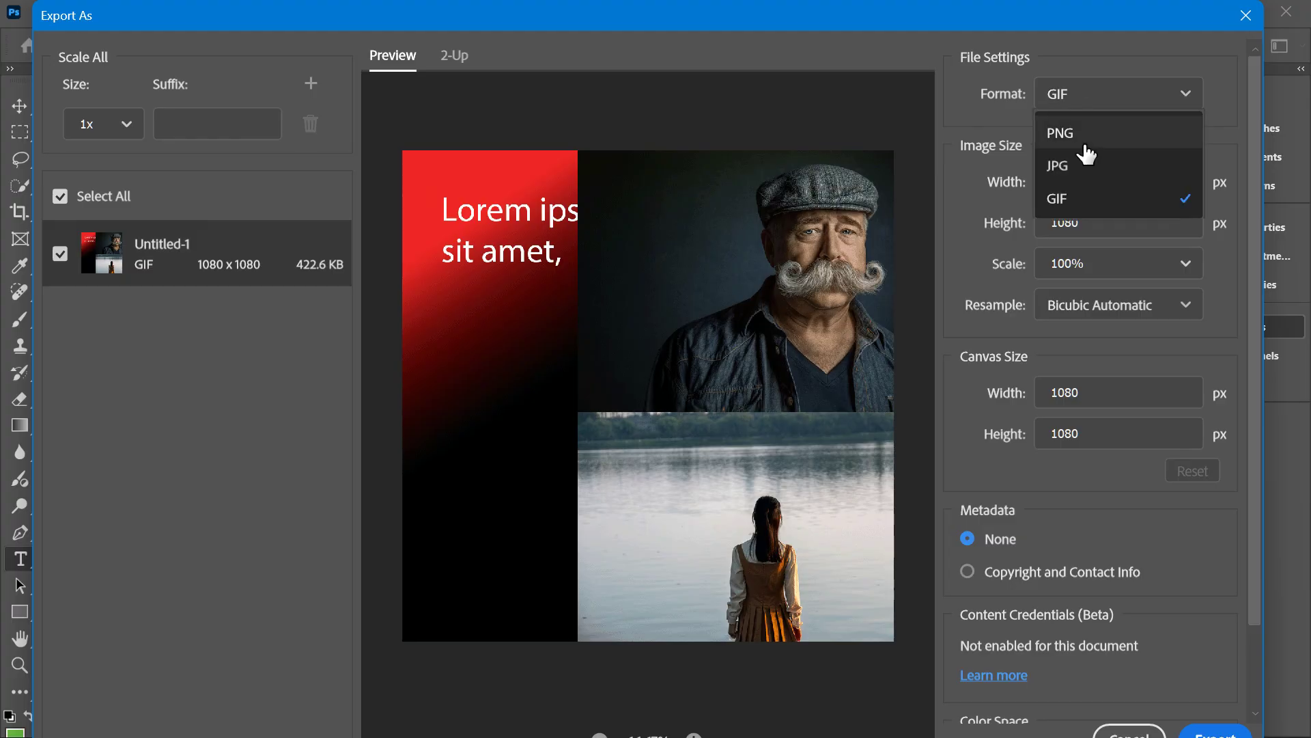
{"action": "left_click", "coordinate": [1086, 133]}
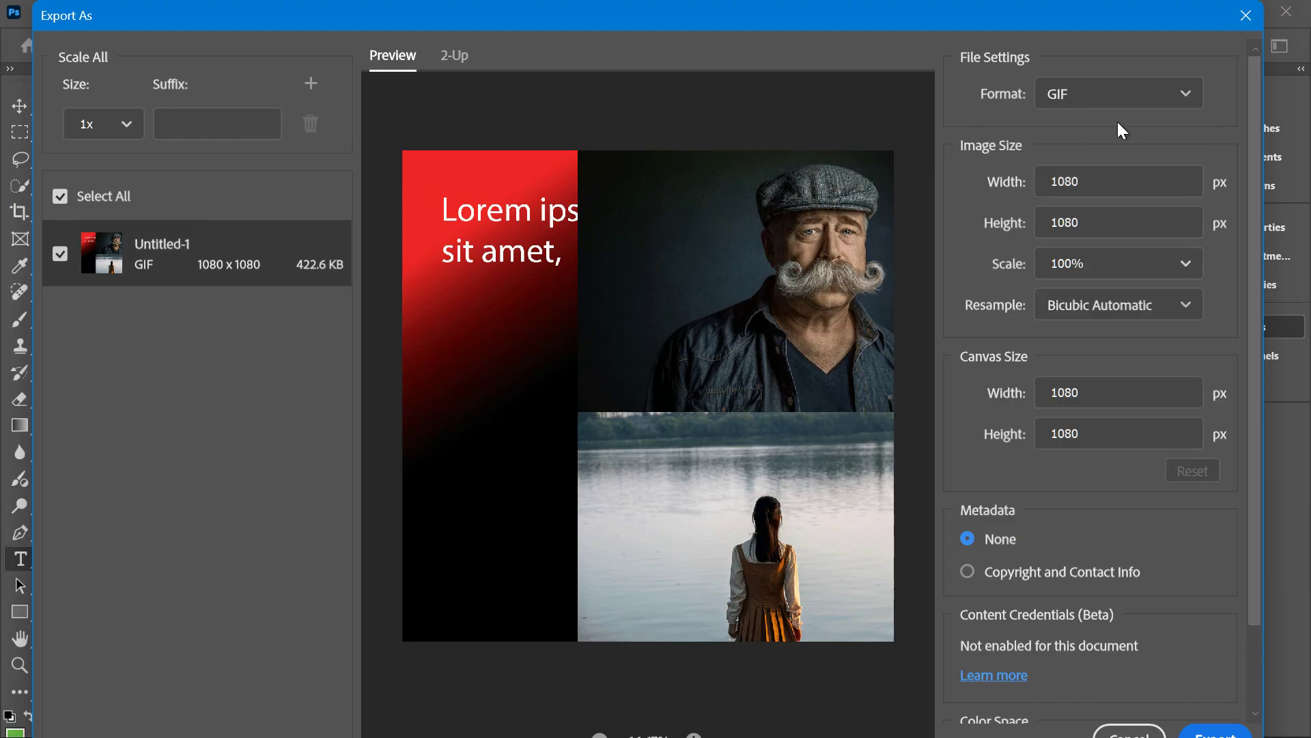
{"action": "left_click", "coordinate": [1253, 21]}
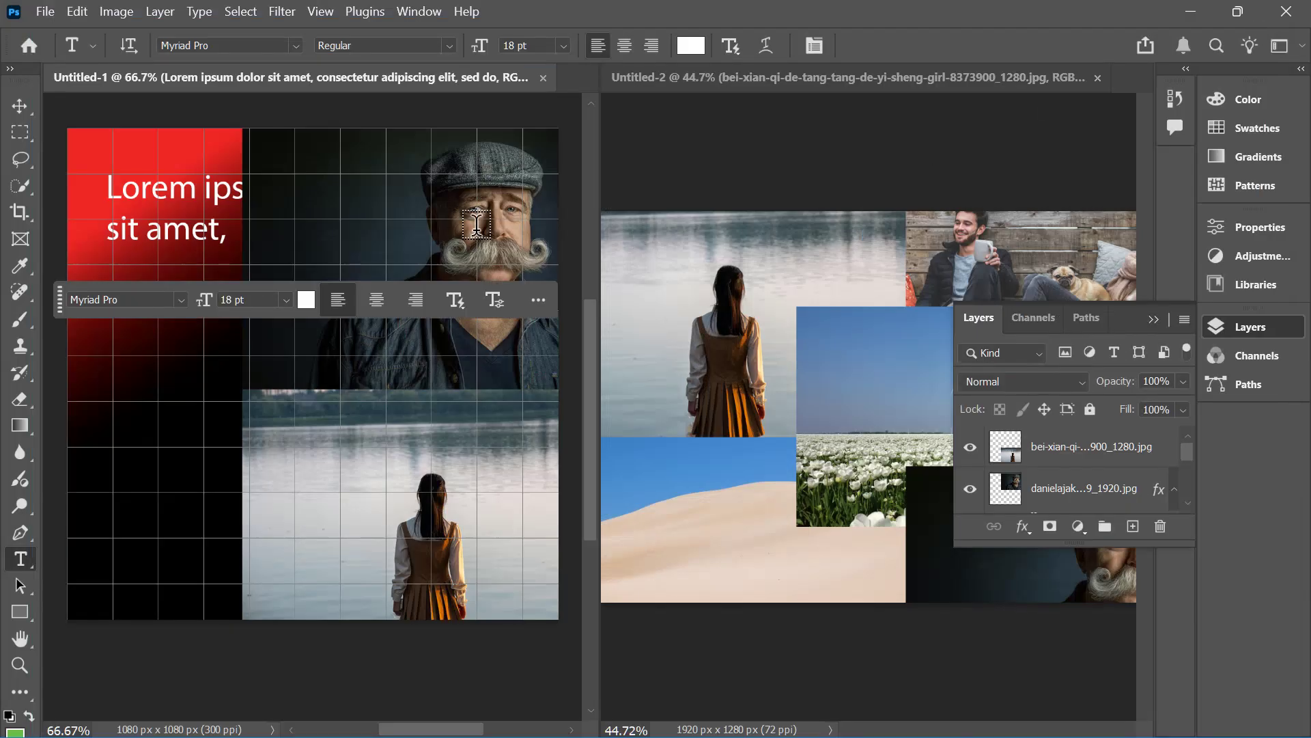